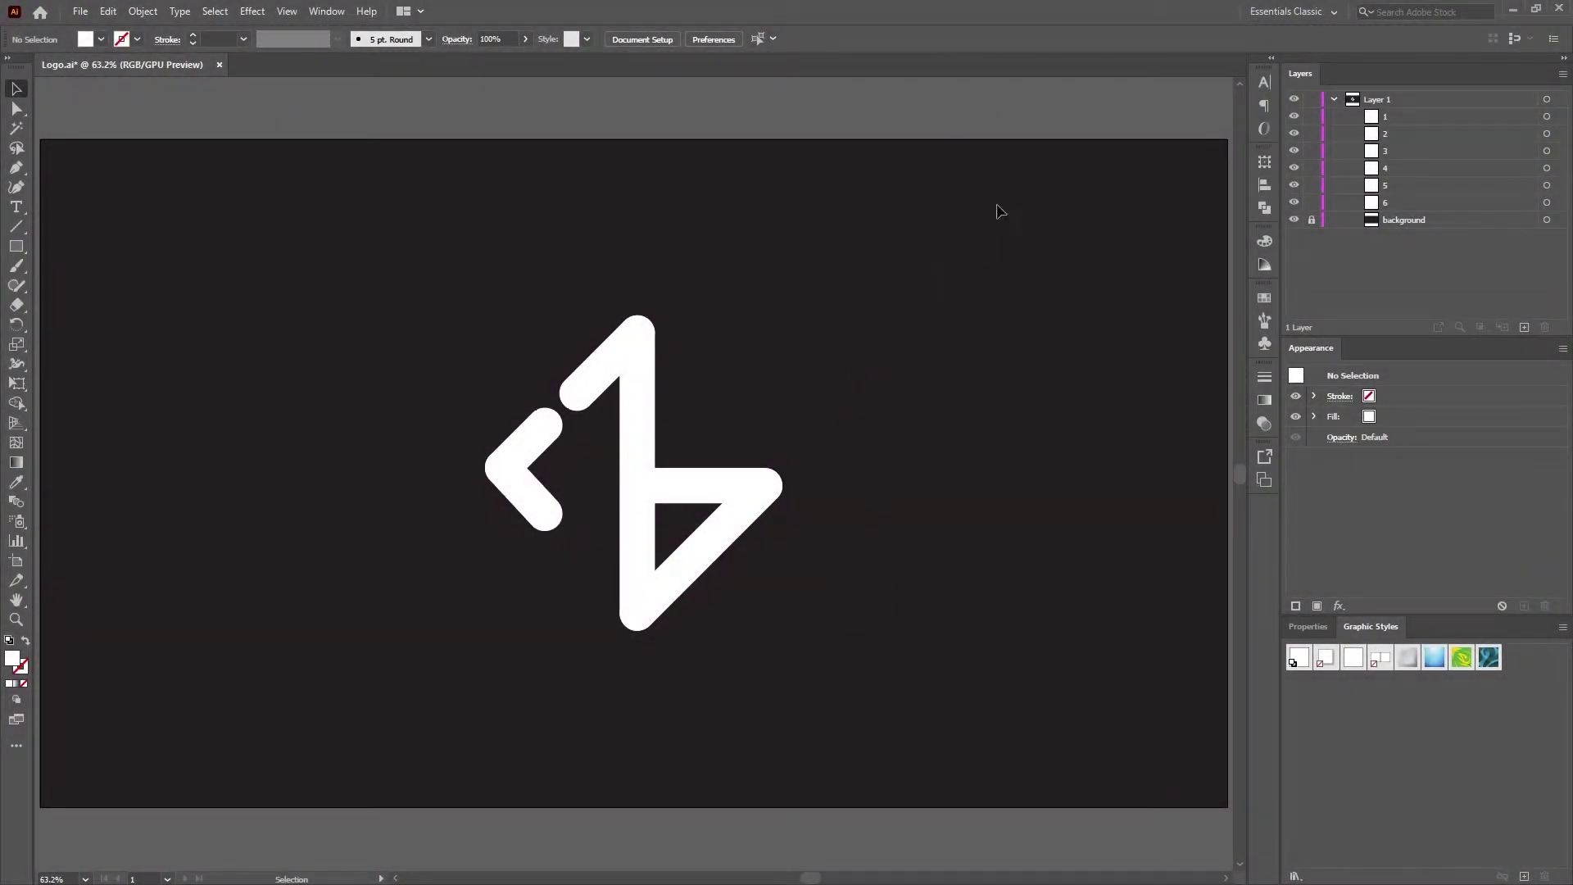
# - Release Layer 1's logo paths into separate layers with Release to Layers (Sequence)
pyautogui.moveTo(985, 256); pyautogui.dragTo(401, 643)
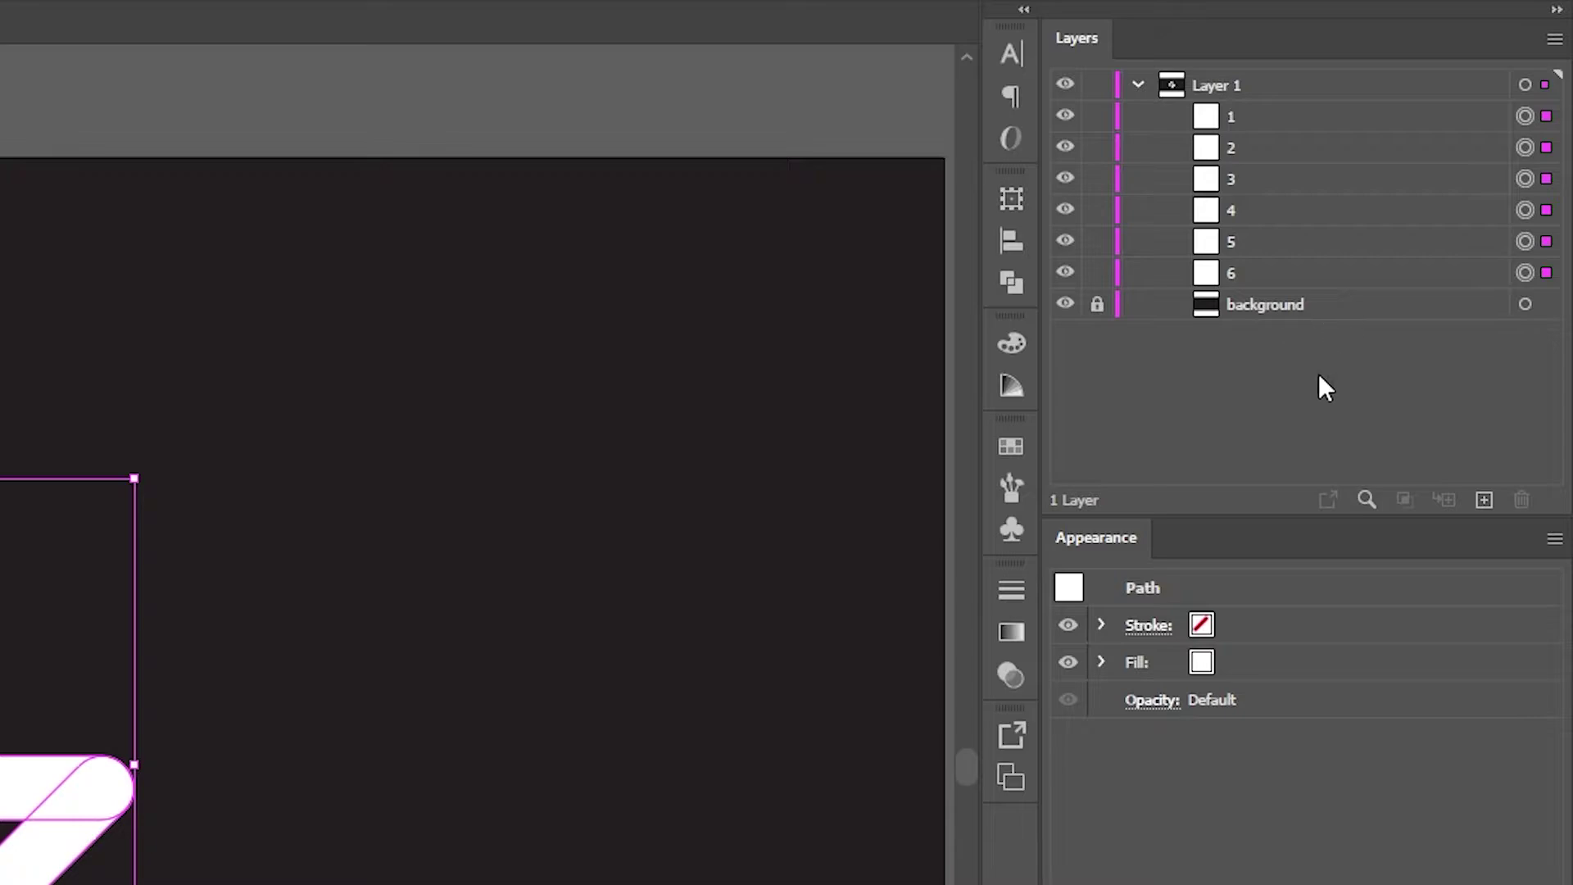
pyautogui.click(646, 475)
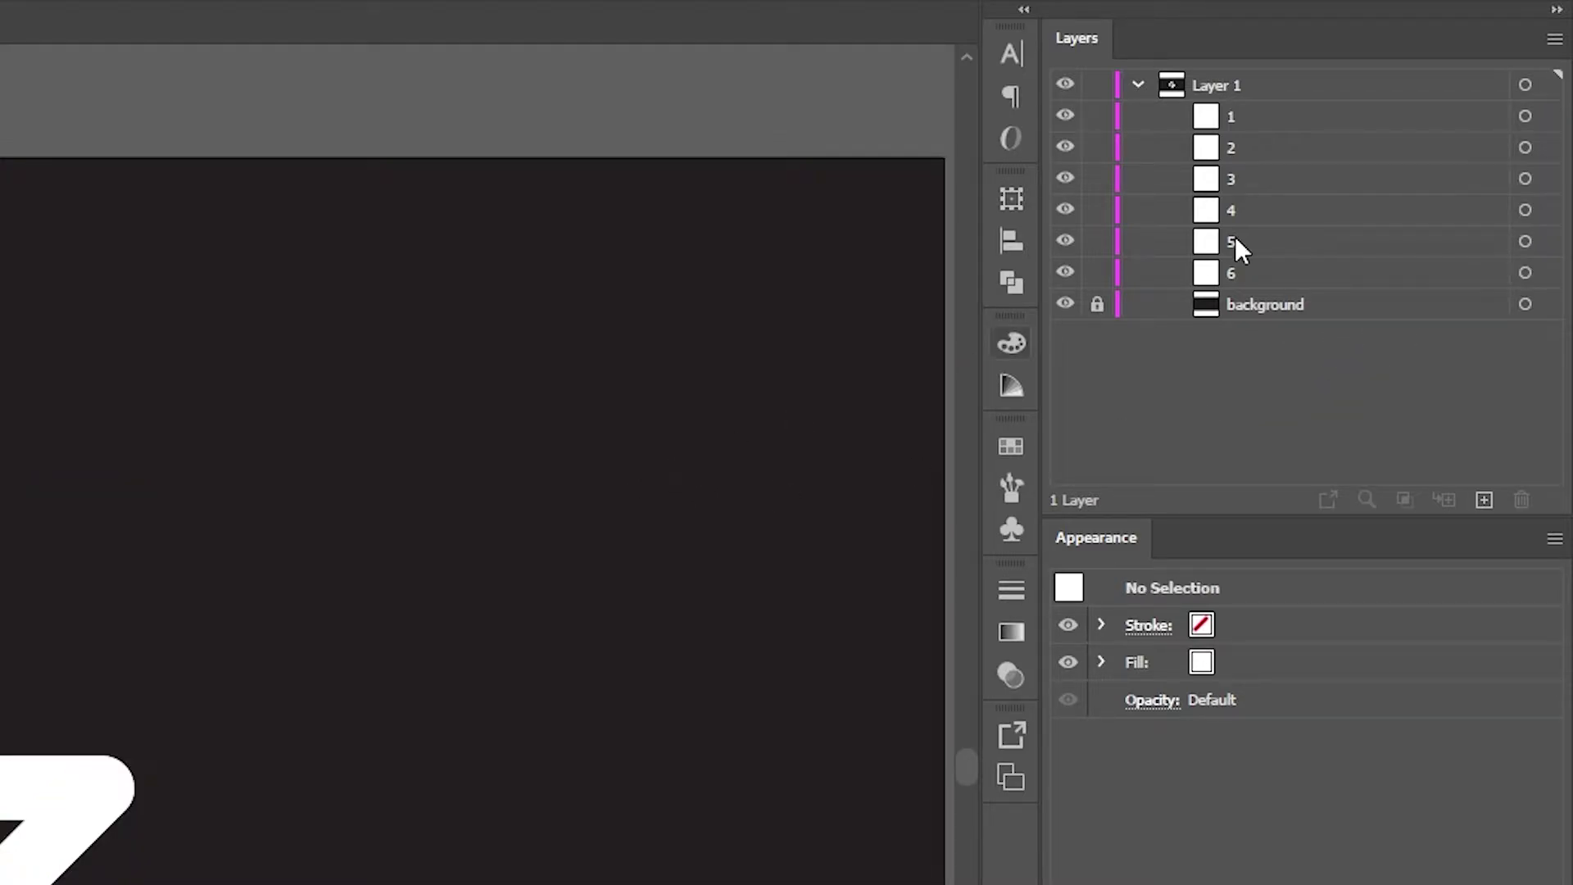
pyautogui.click(1272, 85)
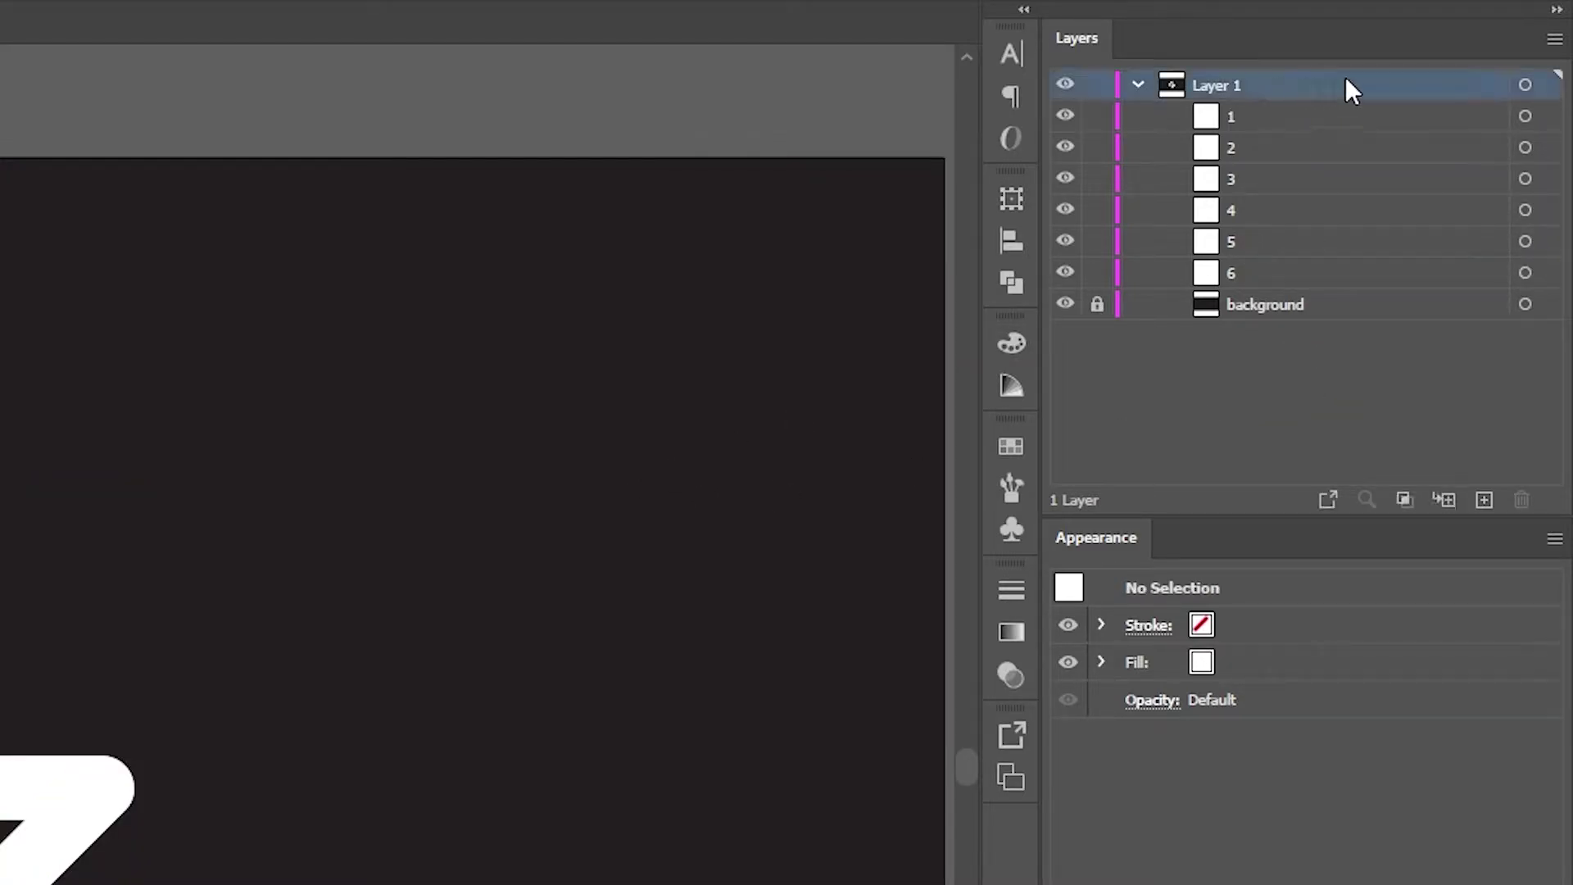
pyautogui.click(1555, 39)
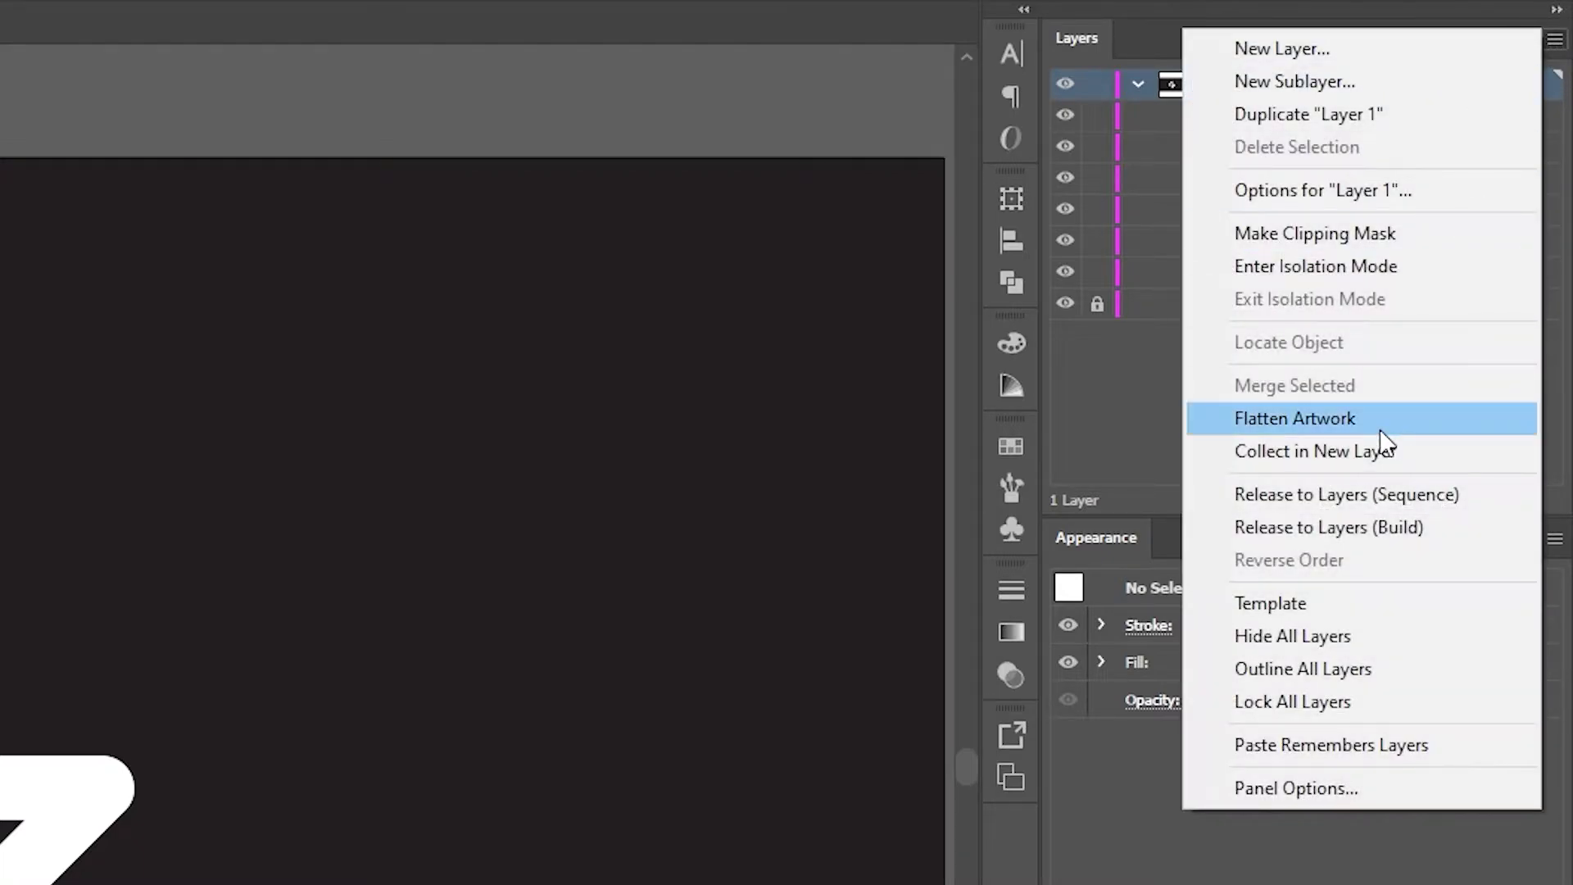
pyautogui.click(1364, 493)
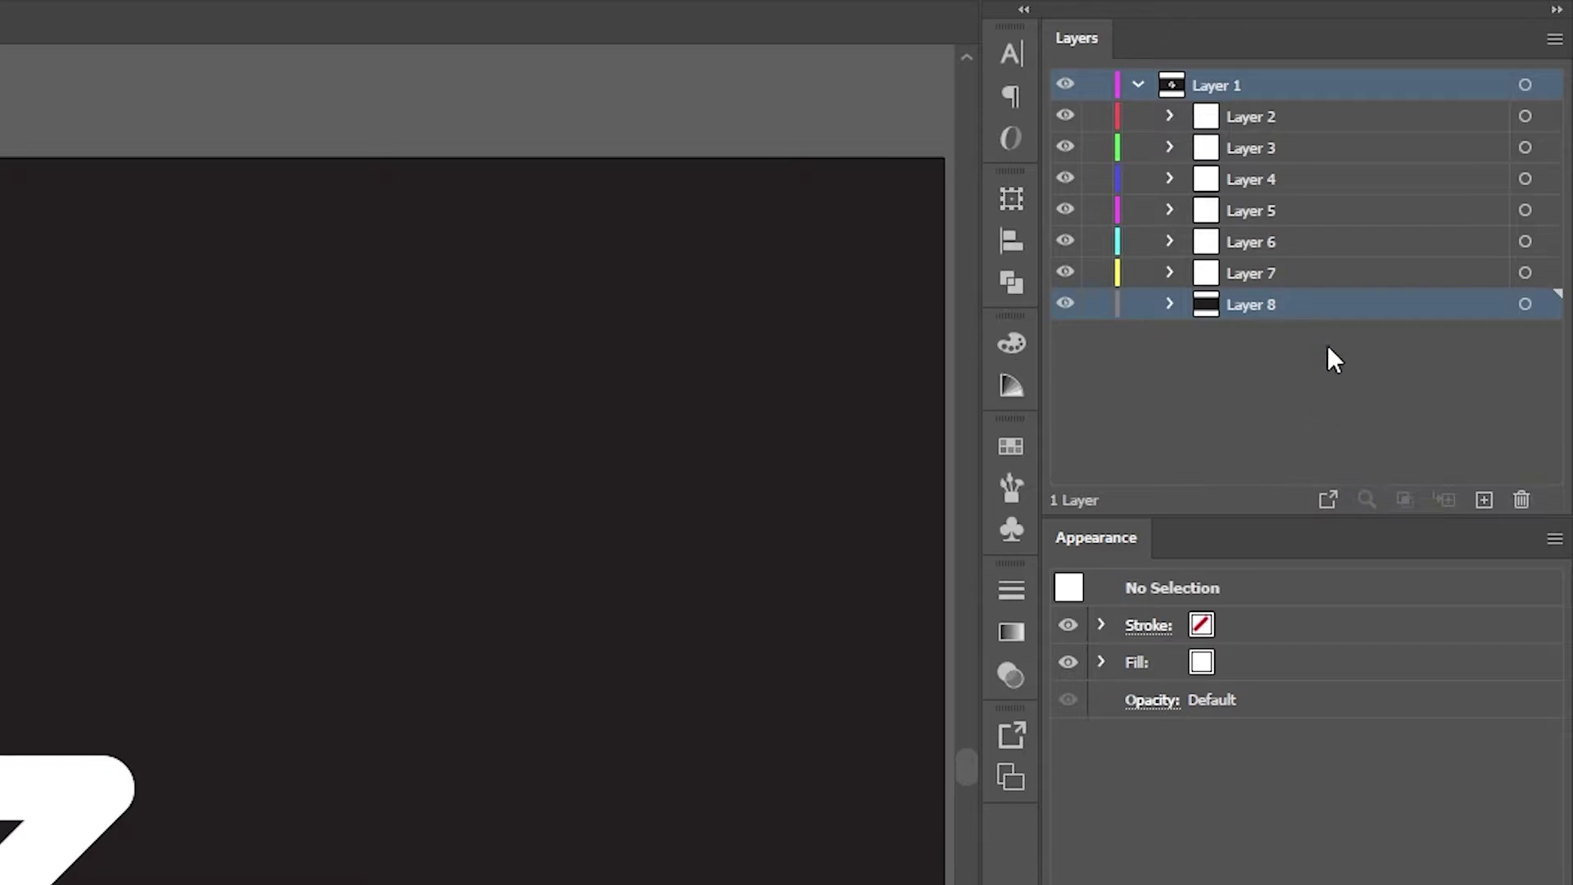
# - Move Layers 2–8 out to the top level and delete the empty Layer 1
pyautogui.moveTo(1355, 354); pyautogui.dragTo(1271, 117)
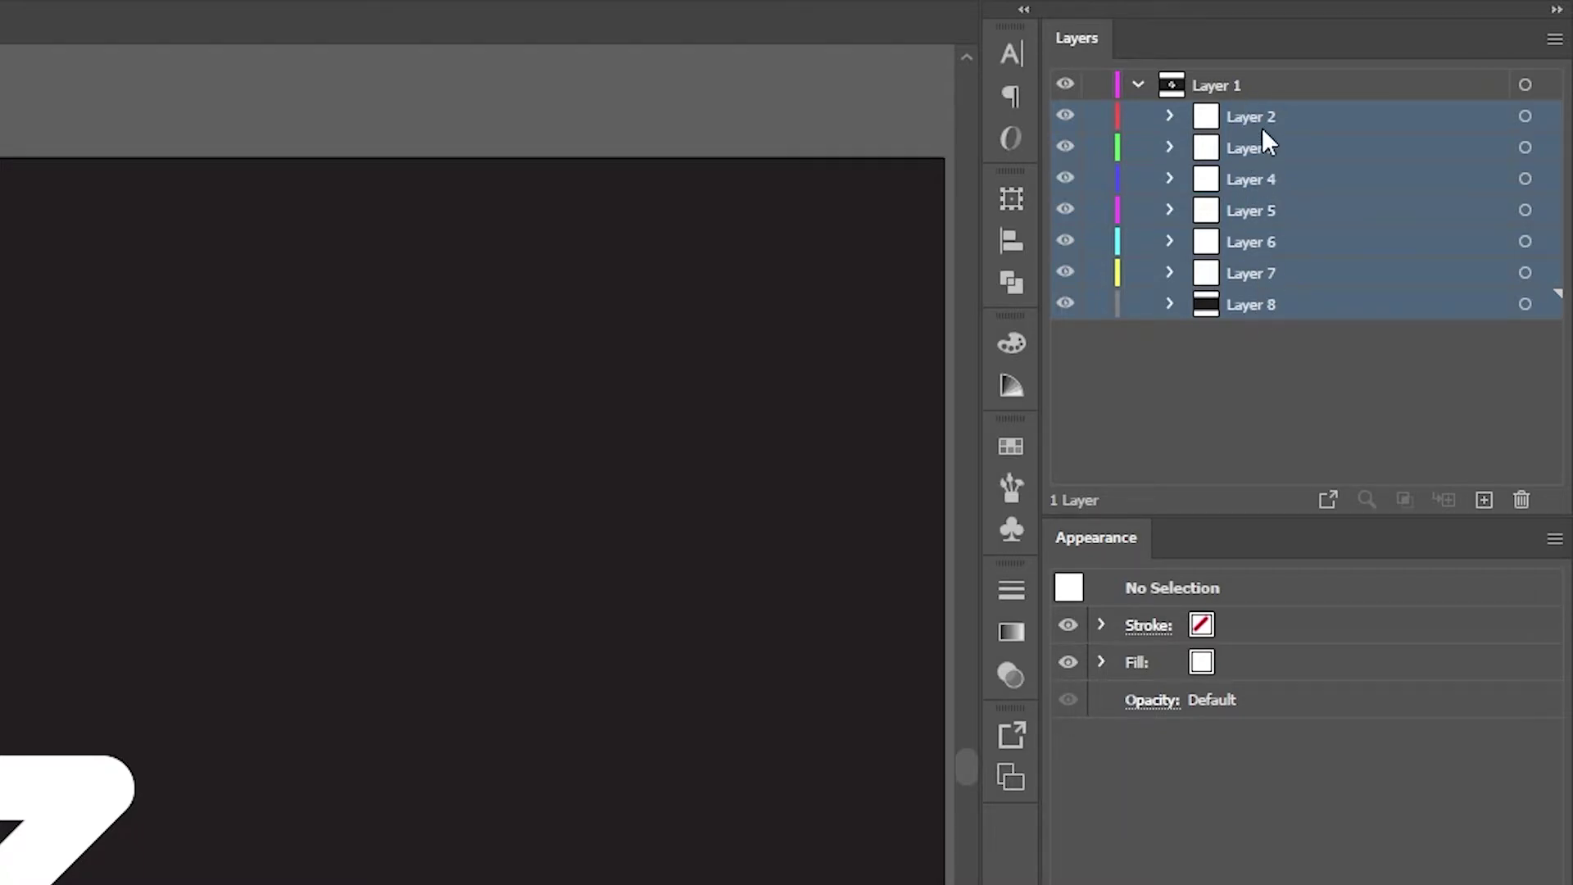
pyautogui.moveTo(1263, 131); pyautogui.dragTo(1232, 74)
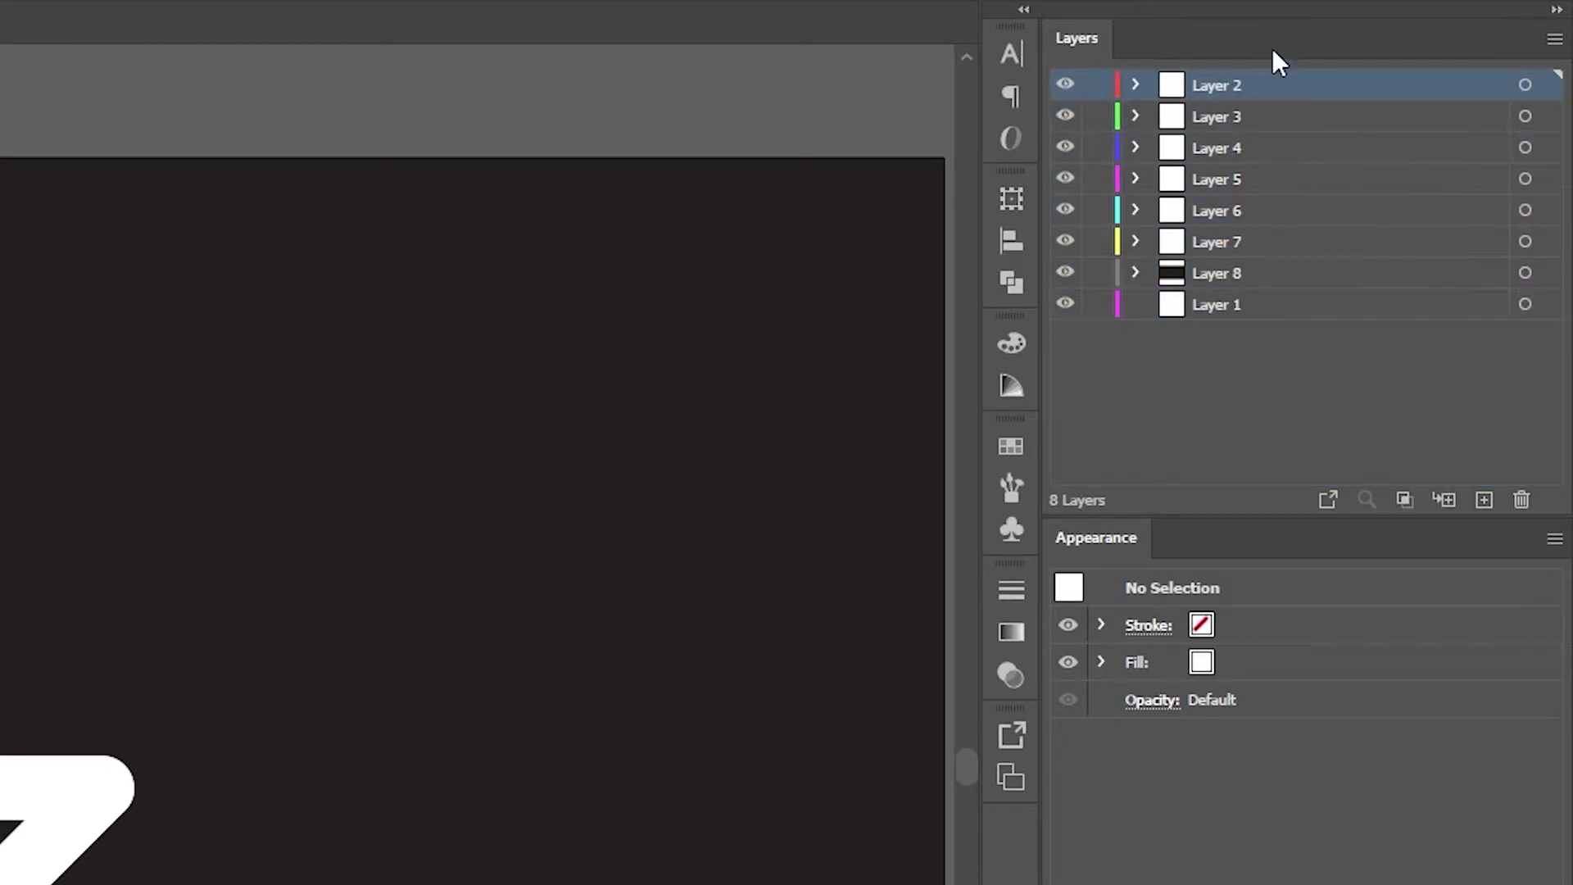
pyautogui.click(1301, 305)
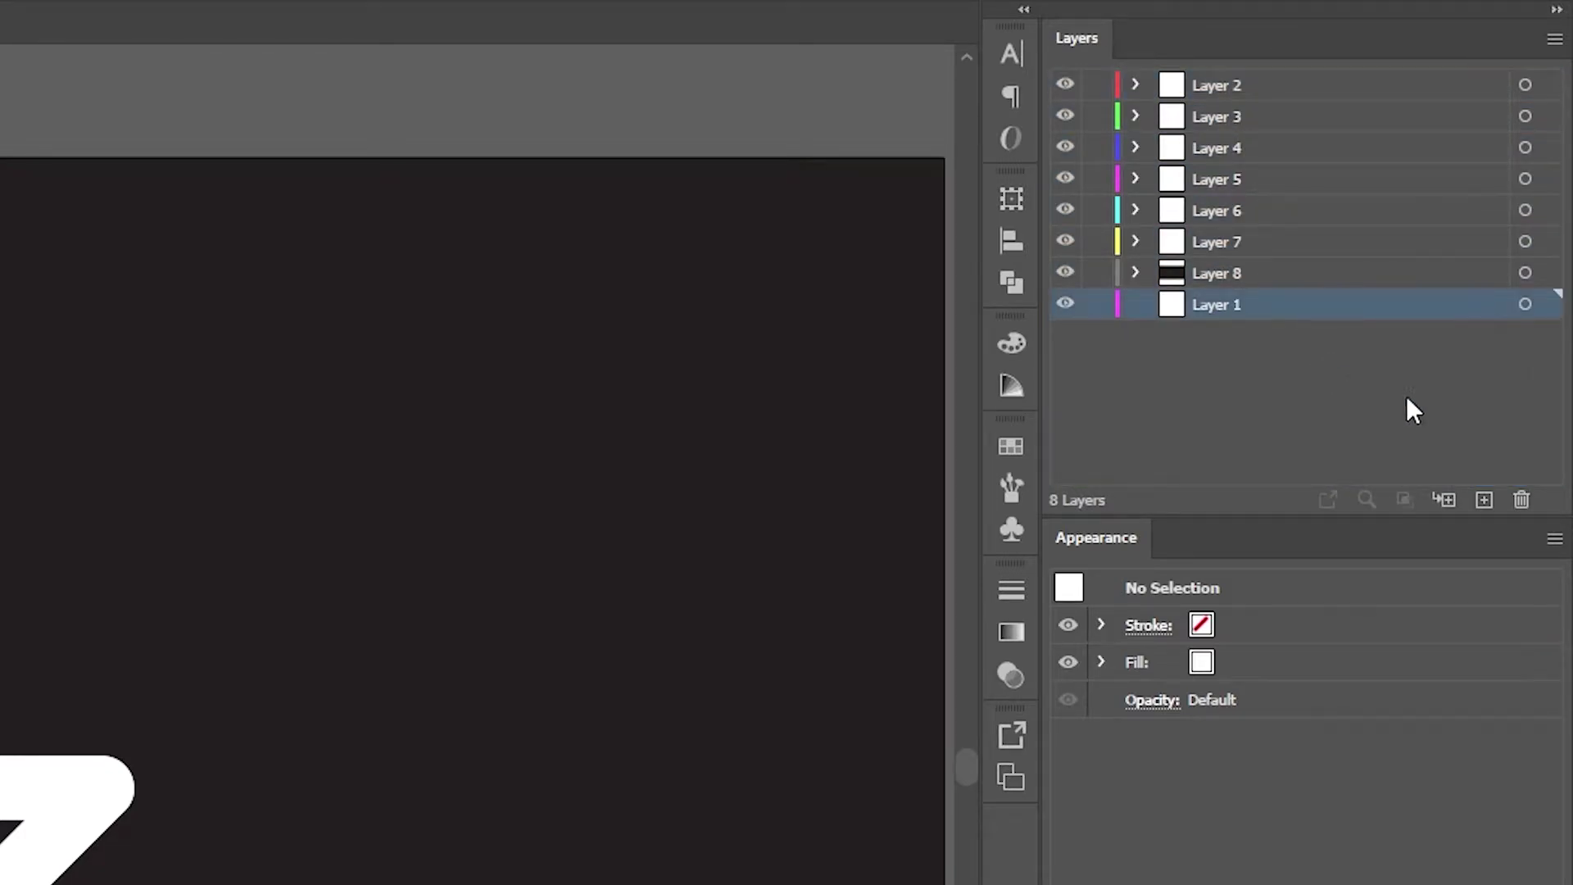
pyautogui.click(1522, 500)
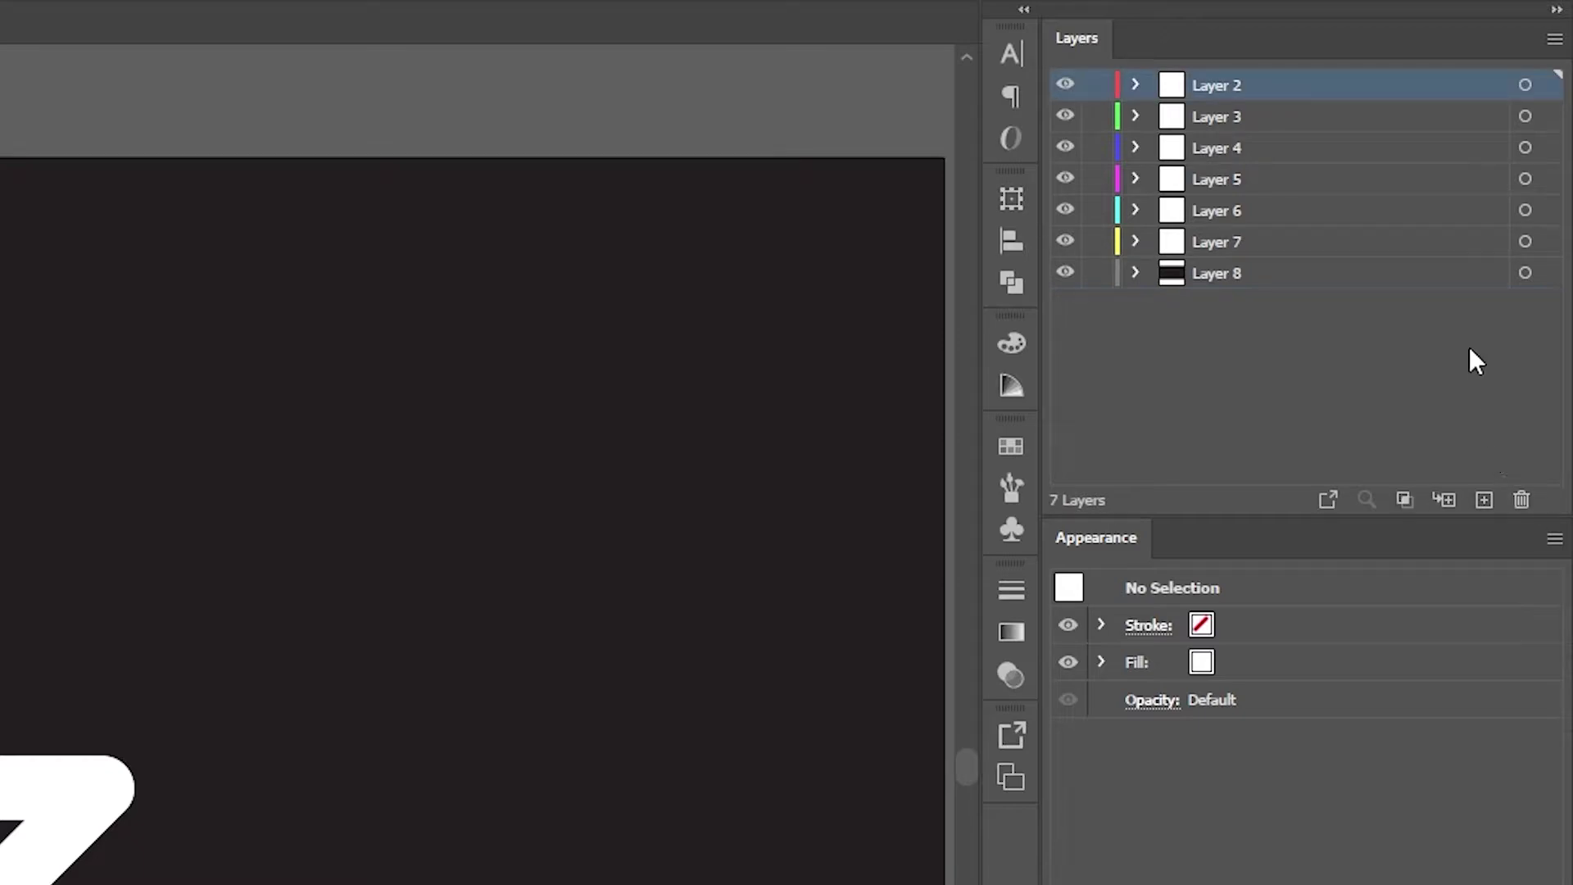
pyautogui.click(1460, 392)
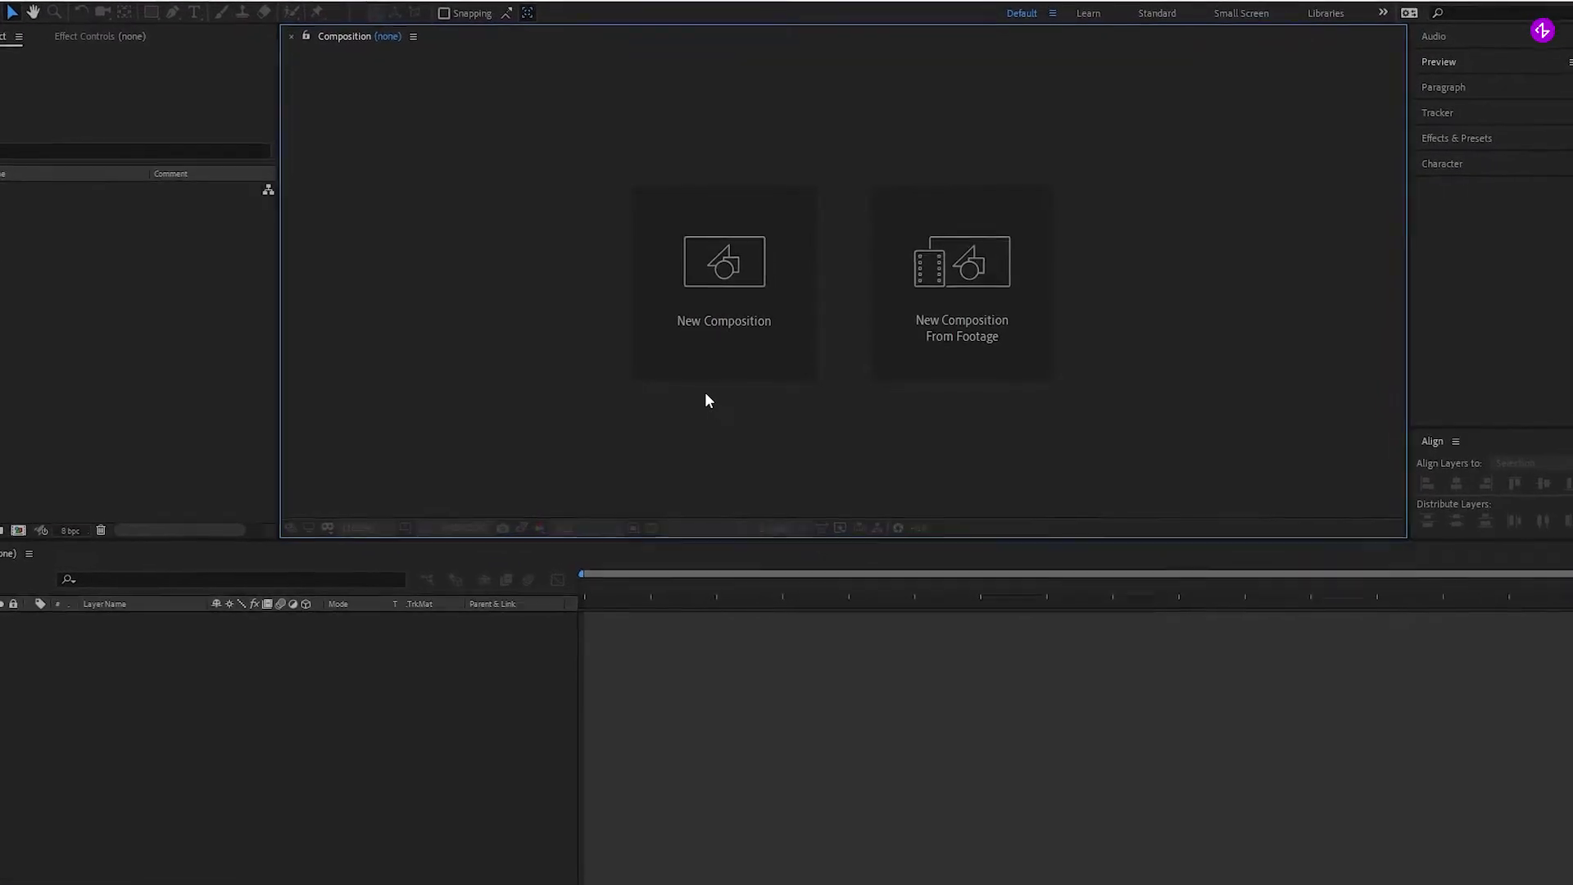
# - Make a new composition called ImportingFilesFromAi, keeping 1920x1080 at 30 fps
pyautogui.click(706, 341)
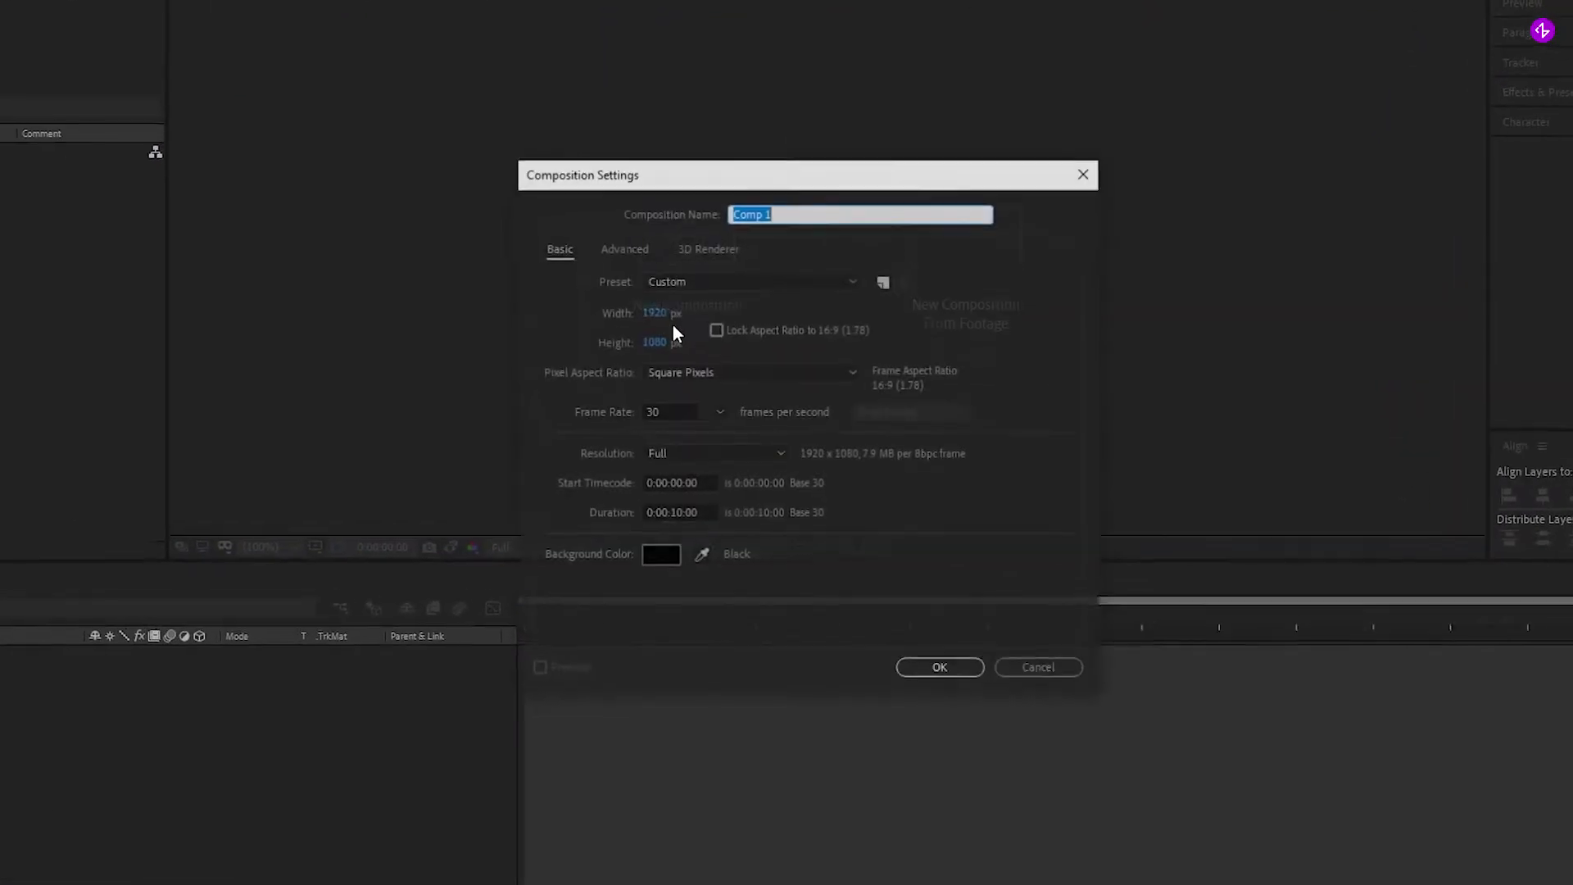
pyautogui.write('Impo')
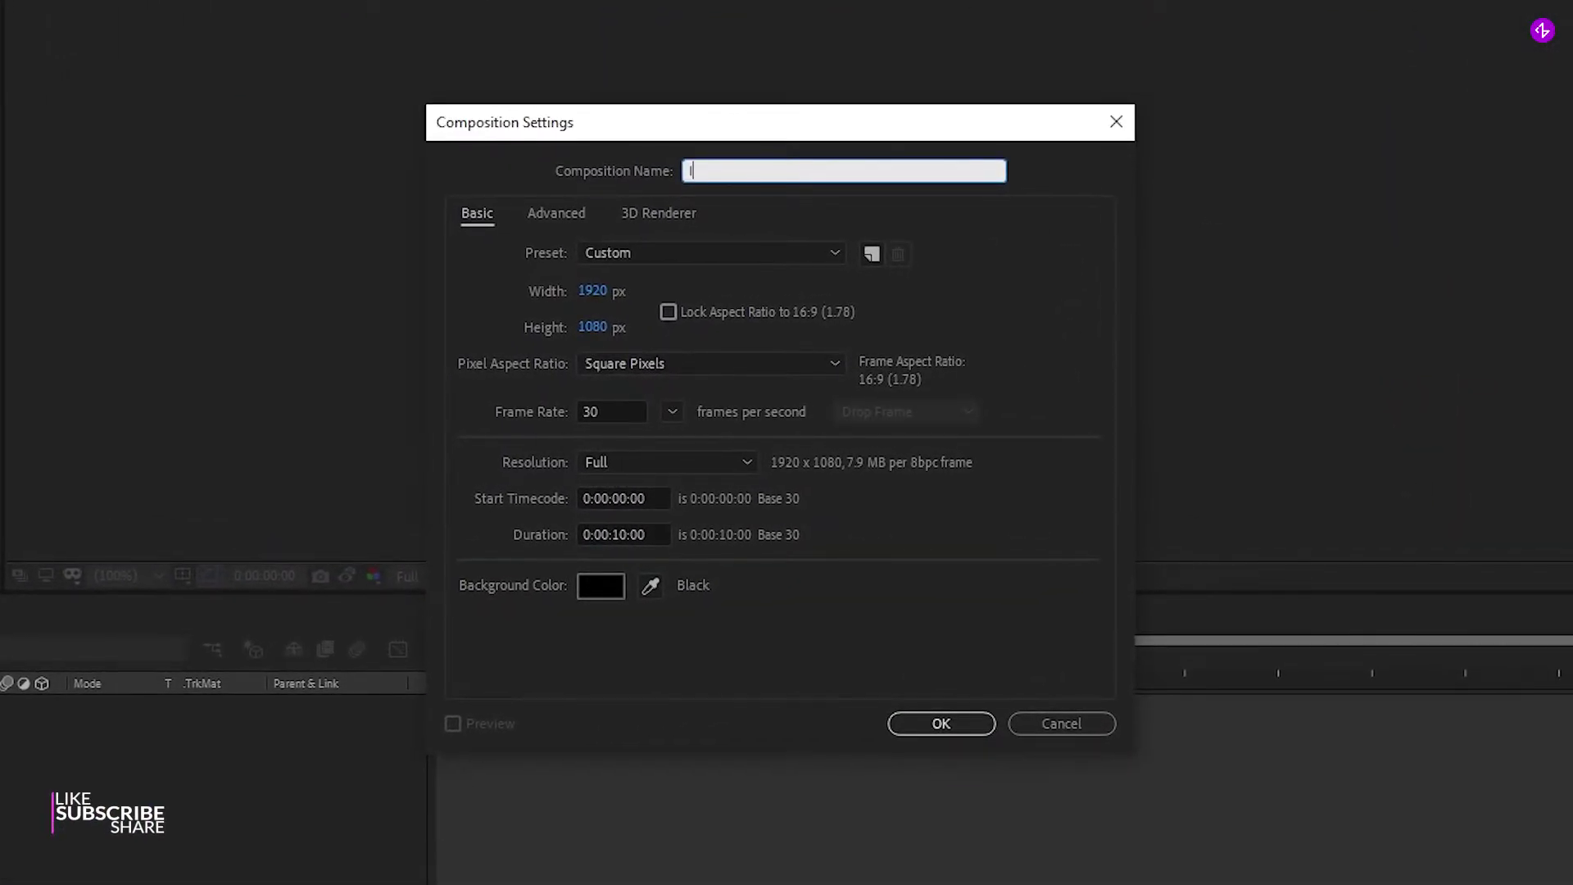
pyautogui.write('rtingFilesFromAi')
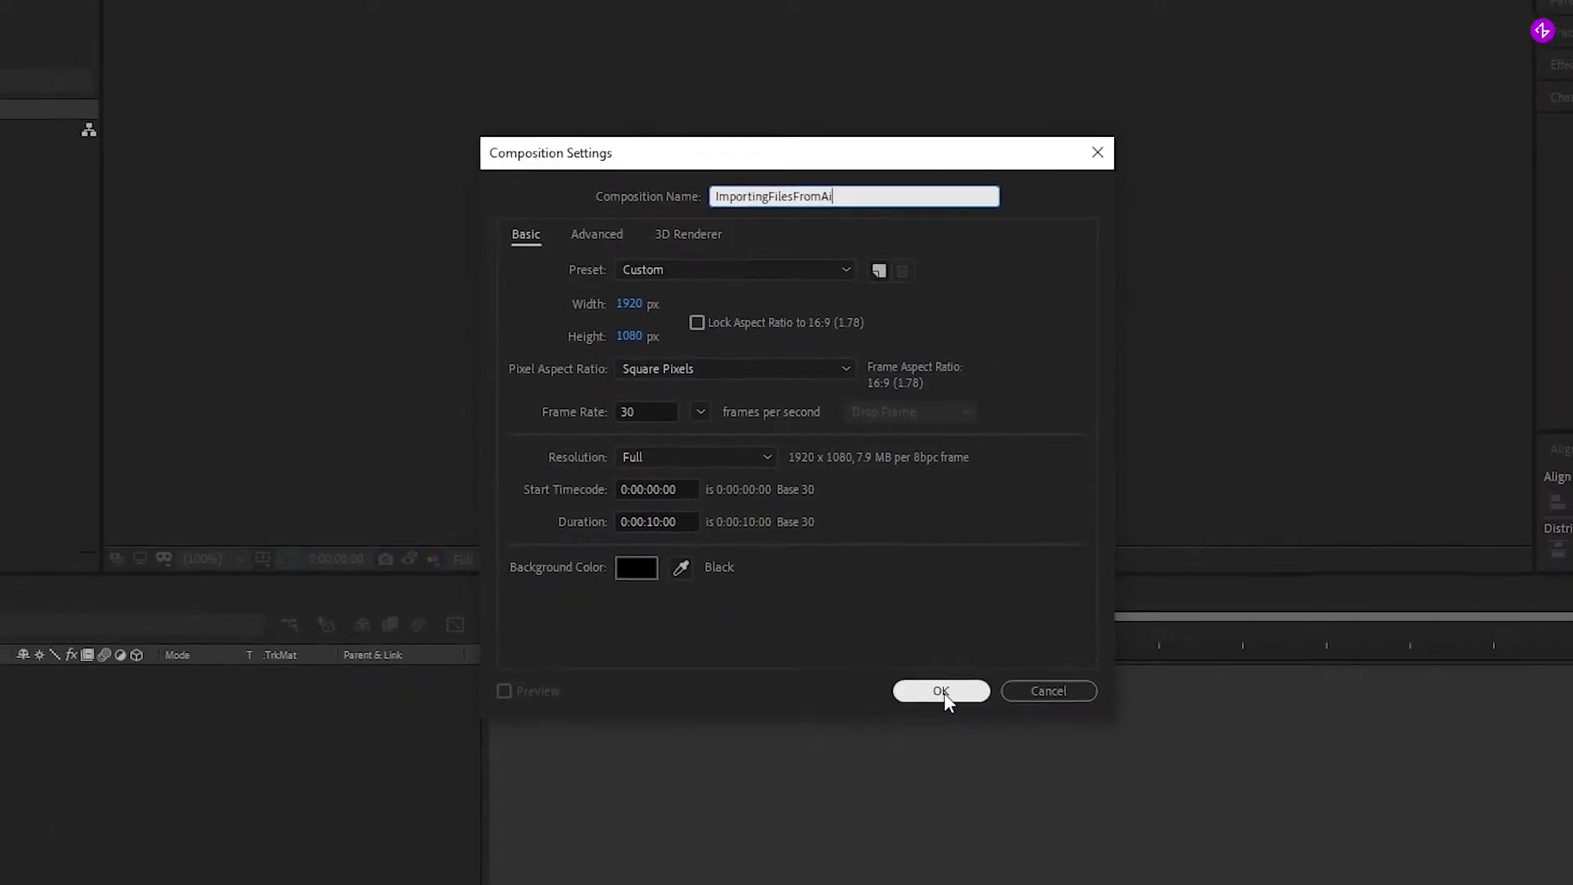
pyautogui.click(942, 691)
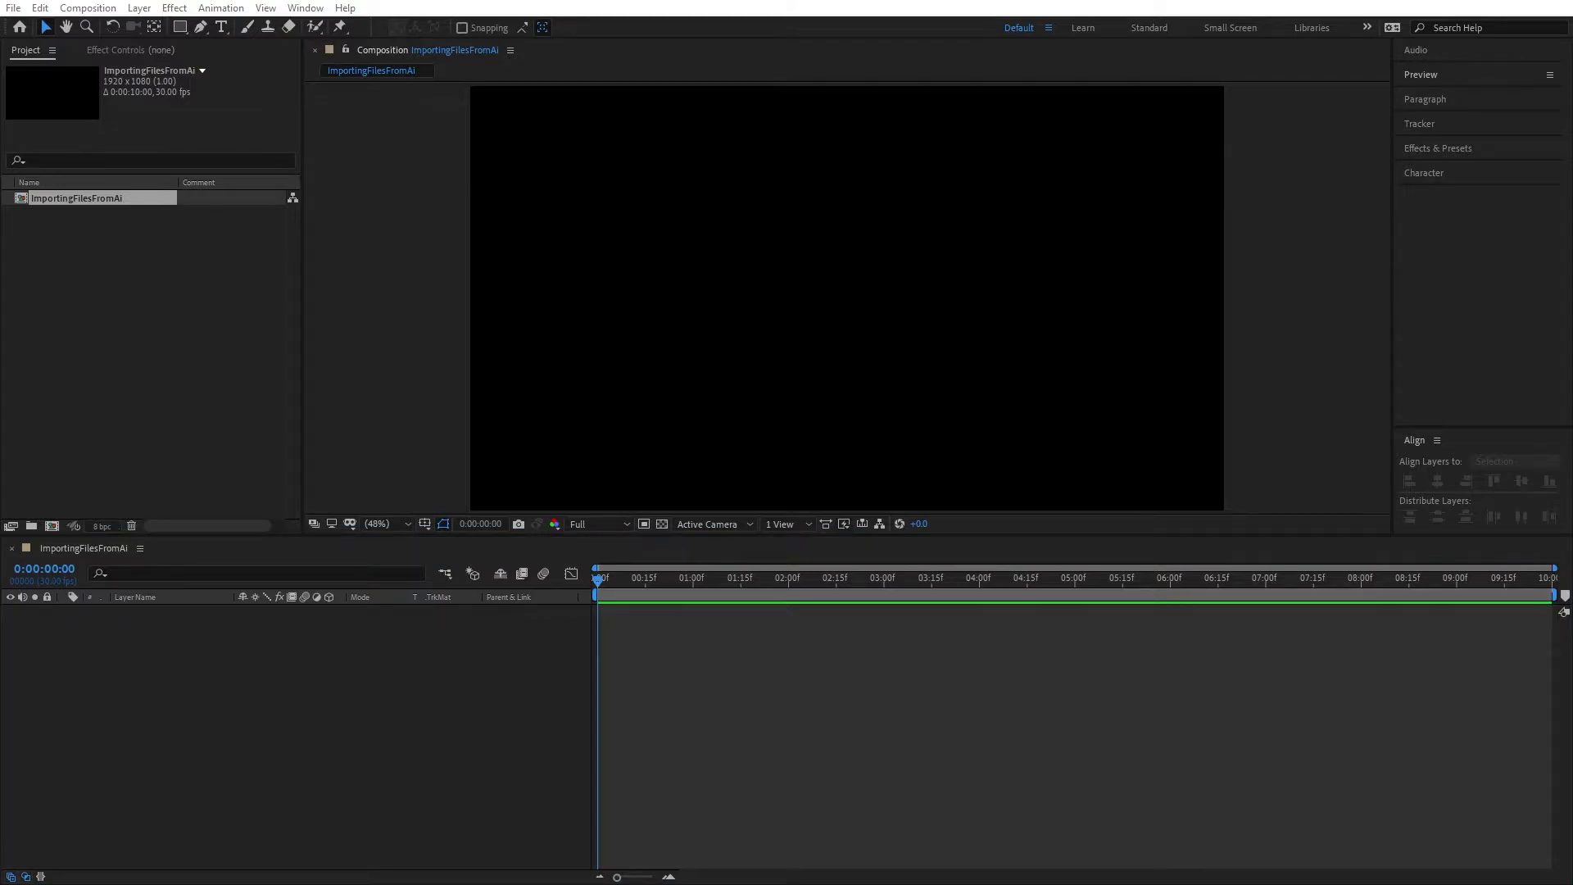
# - Drag Logo.ai into the timeline and import it with Import Kind set to Composition
pyautogui.moveTo(973, 584); pyautogui.dragTo(251, 685)
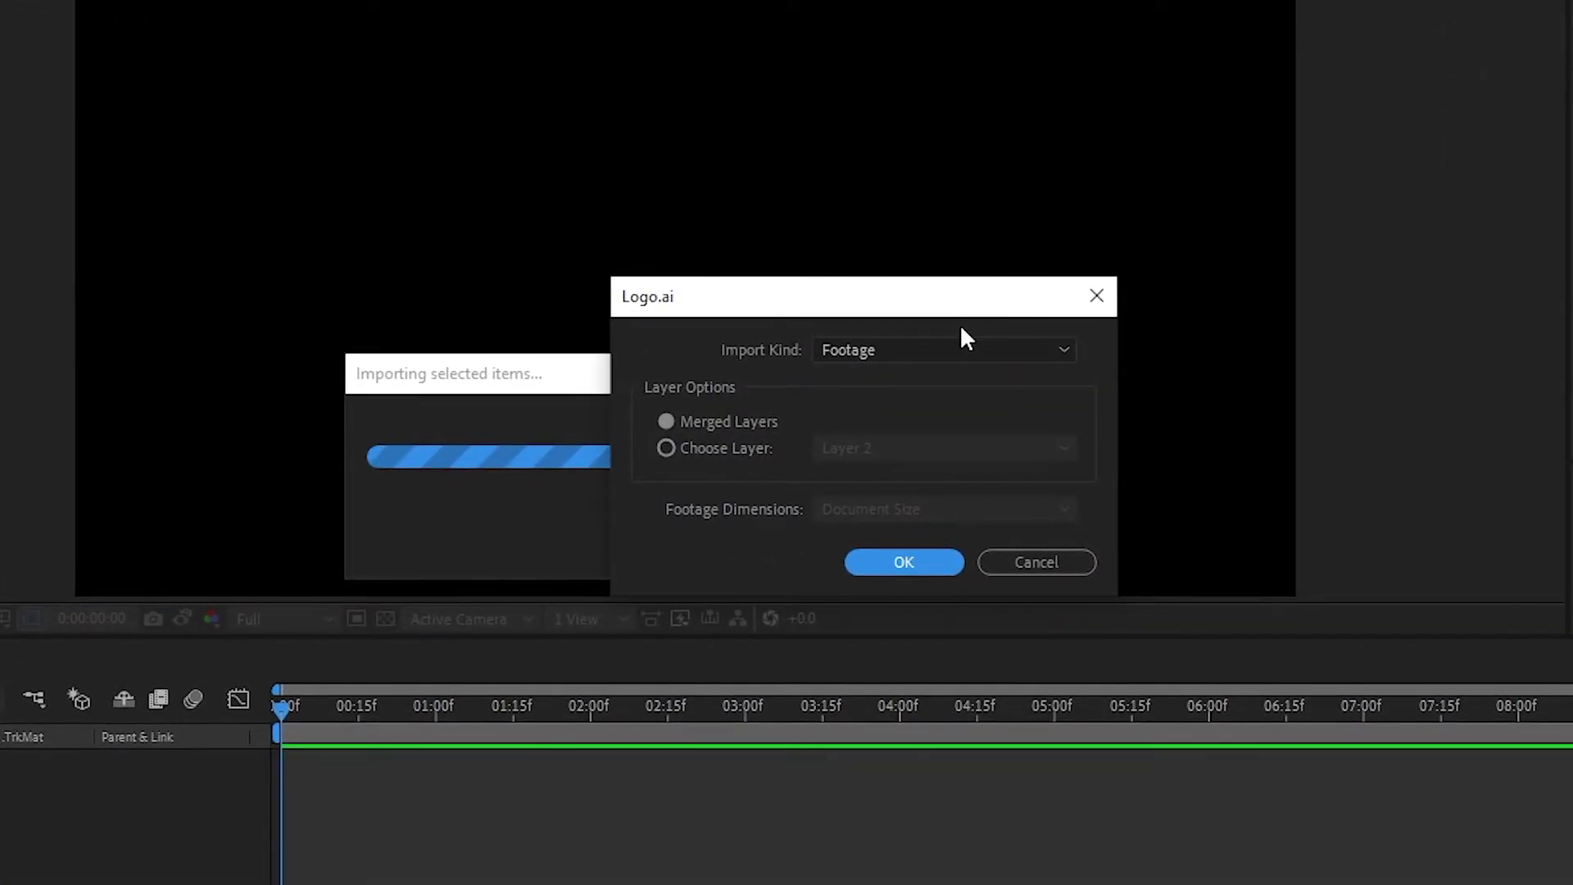
pyautogui.click(871, 350)
pyautogui.click(899, 407)
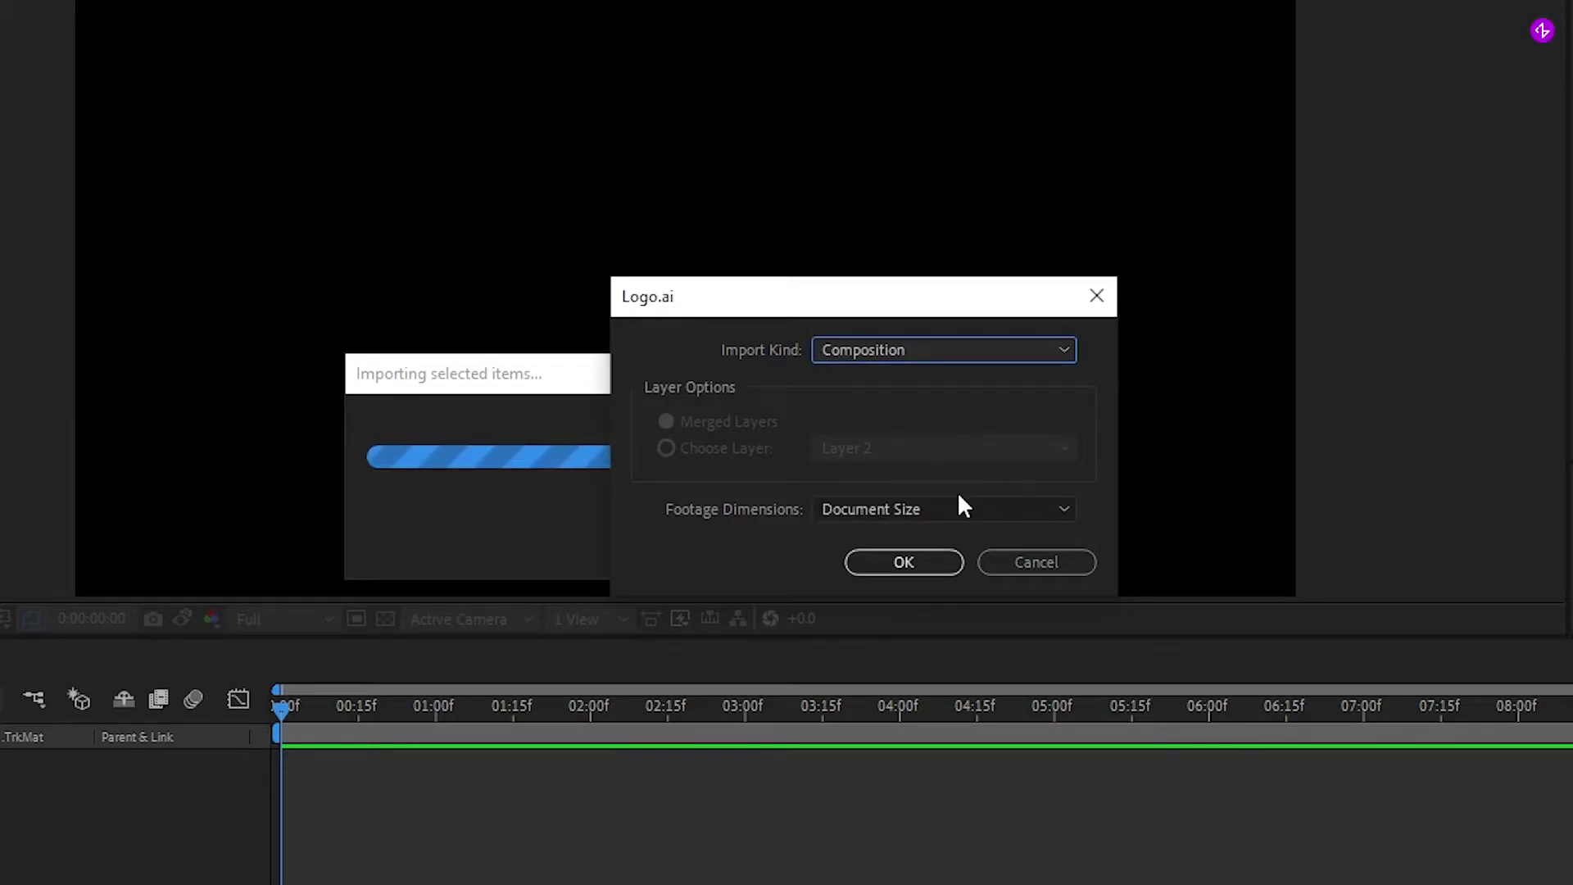
pyautogui.click(882, 563)
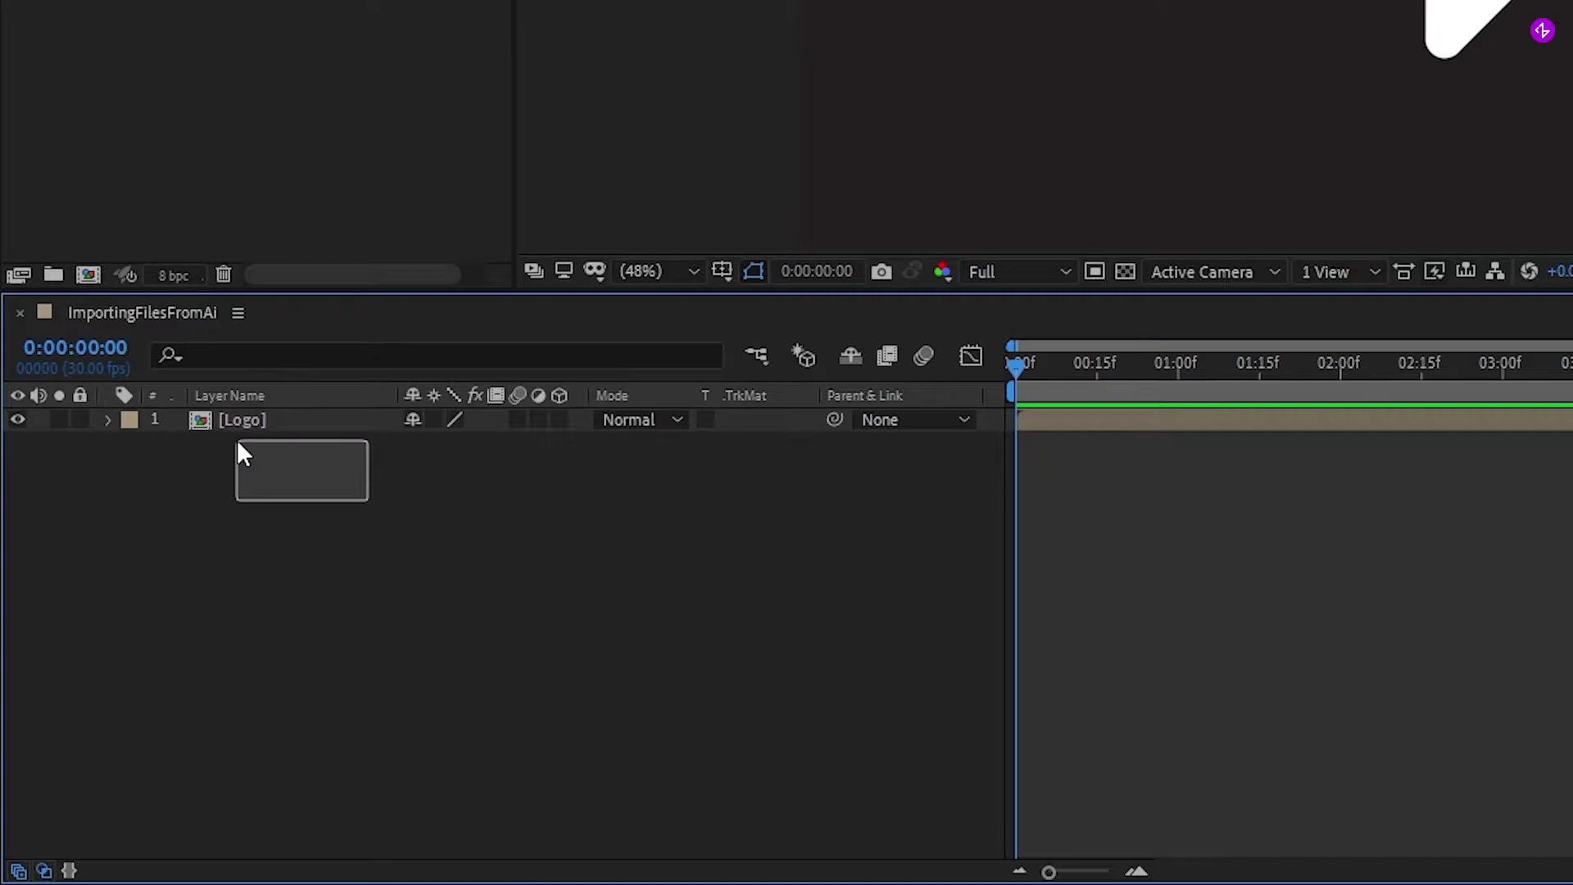
# - Open the Logo precomp and create Outlines shape layers from Layers 2–7
pyautogui.doubleClick(229, 421)
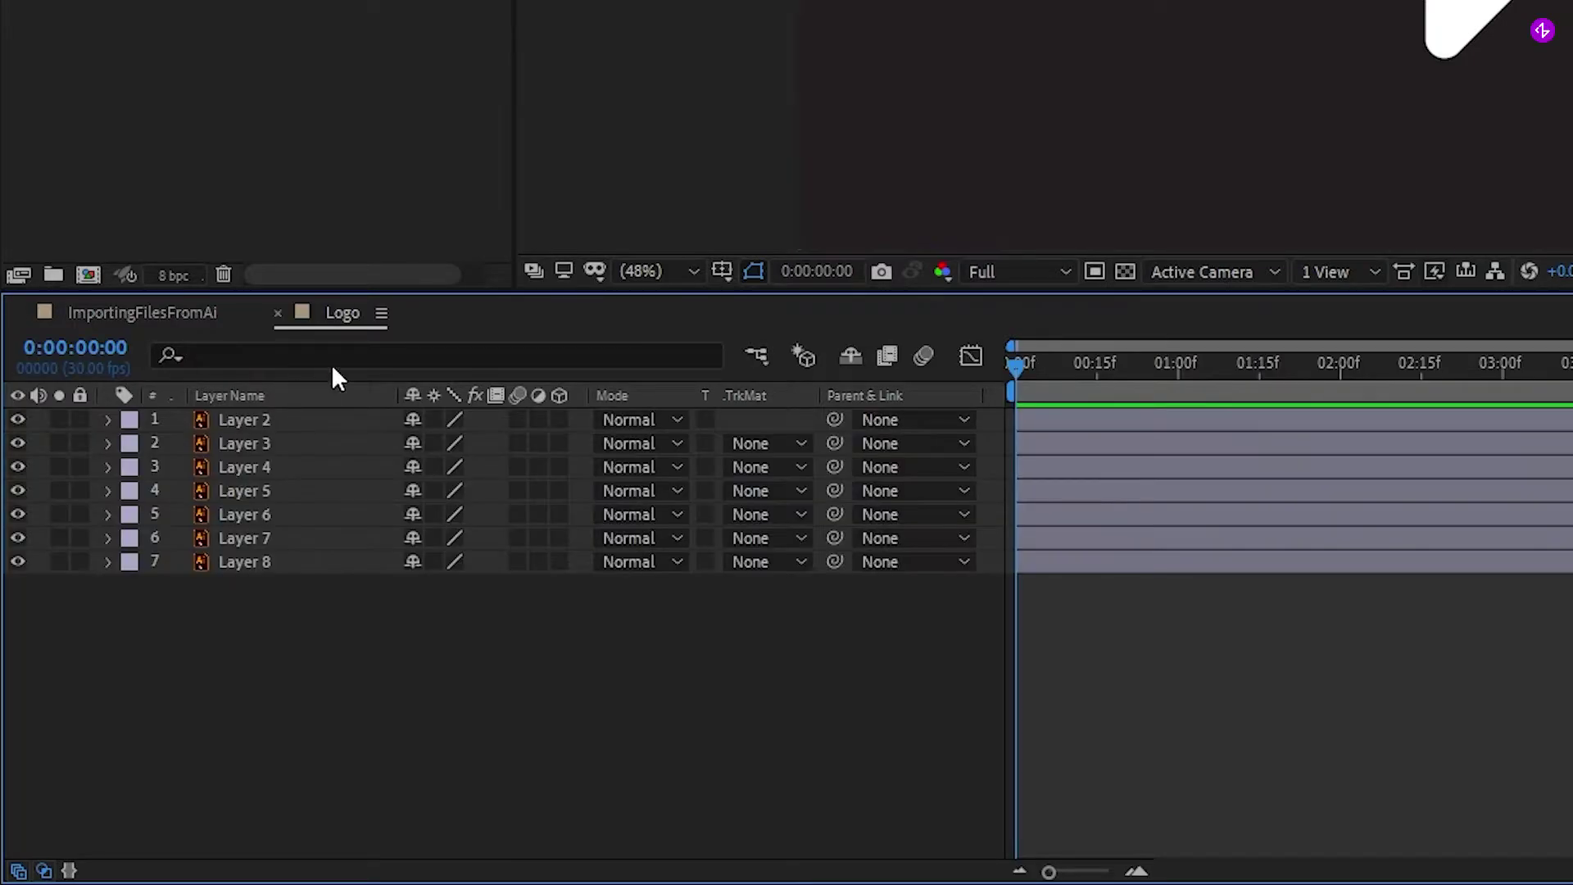
pyautogui.moveTo(321, 675); pyautogui.dragTo(233, 426)
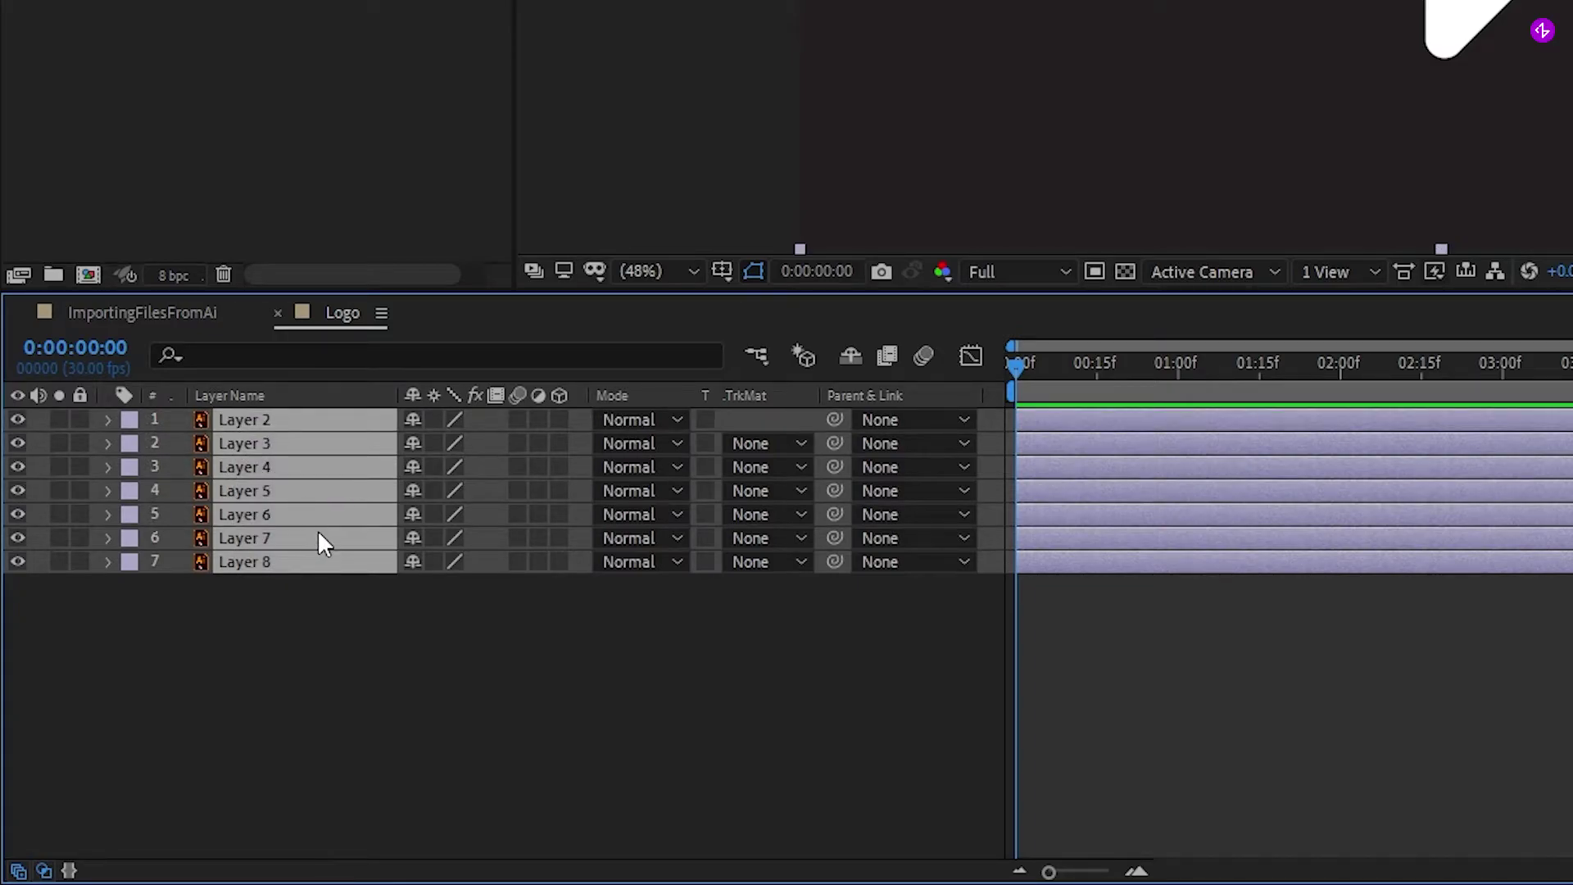
pyautogui.hotkey('ctrl', 'shift', 'a')
pyautogui.click(219, 561)
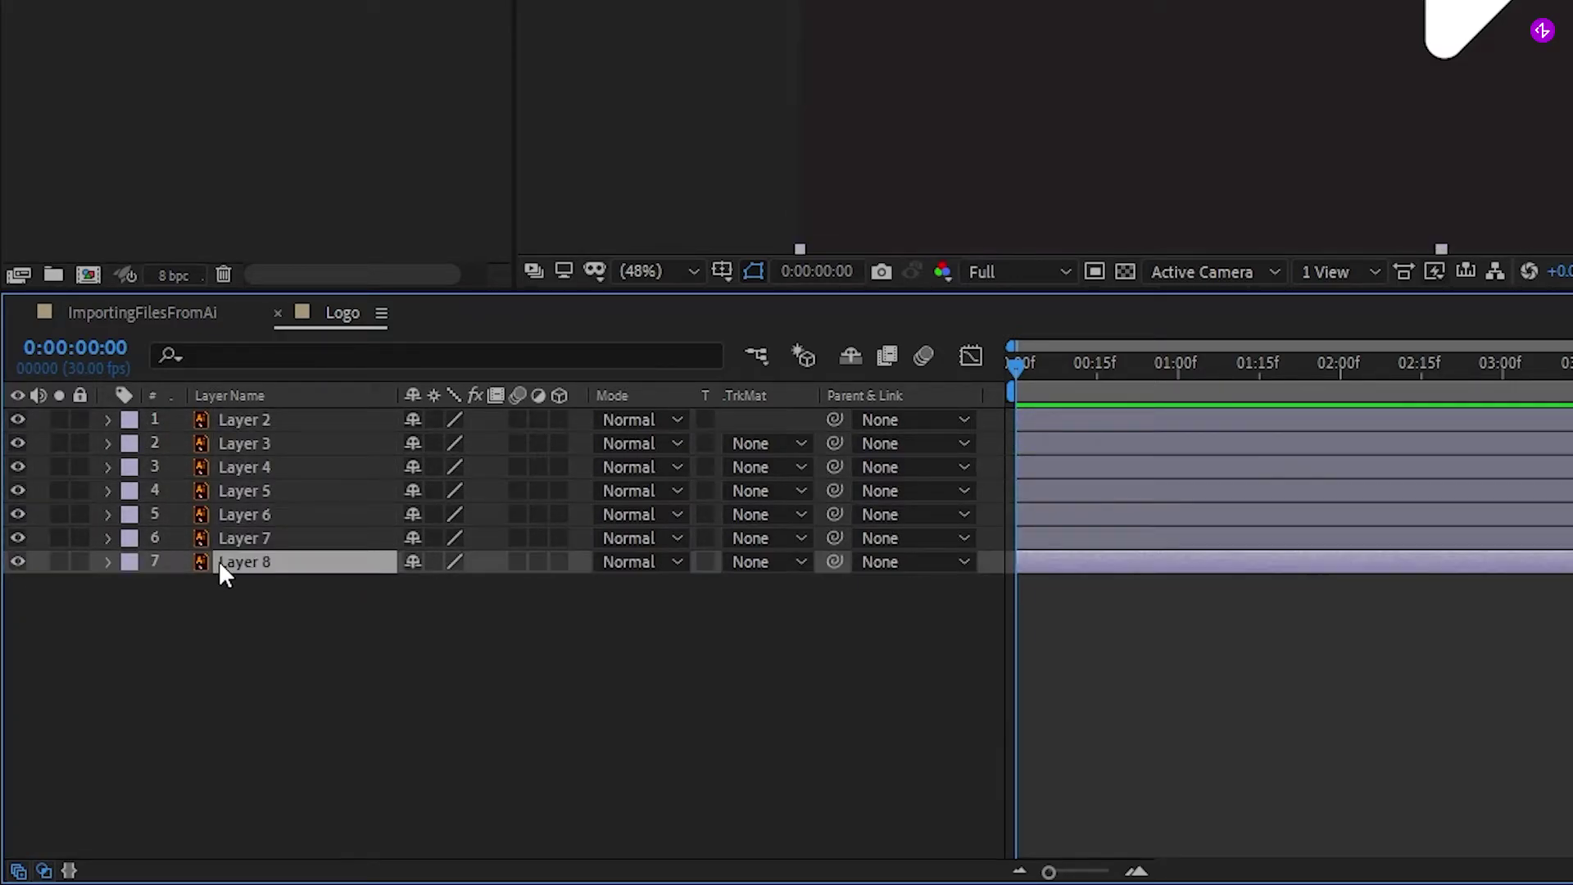
pyautogui.click(240, 418)
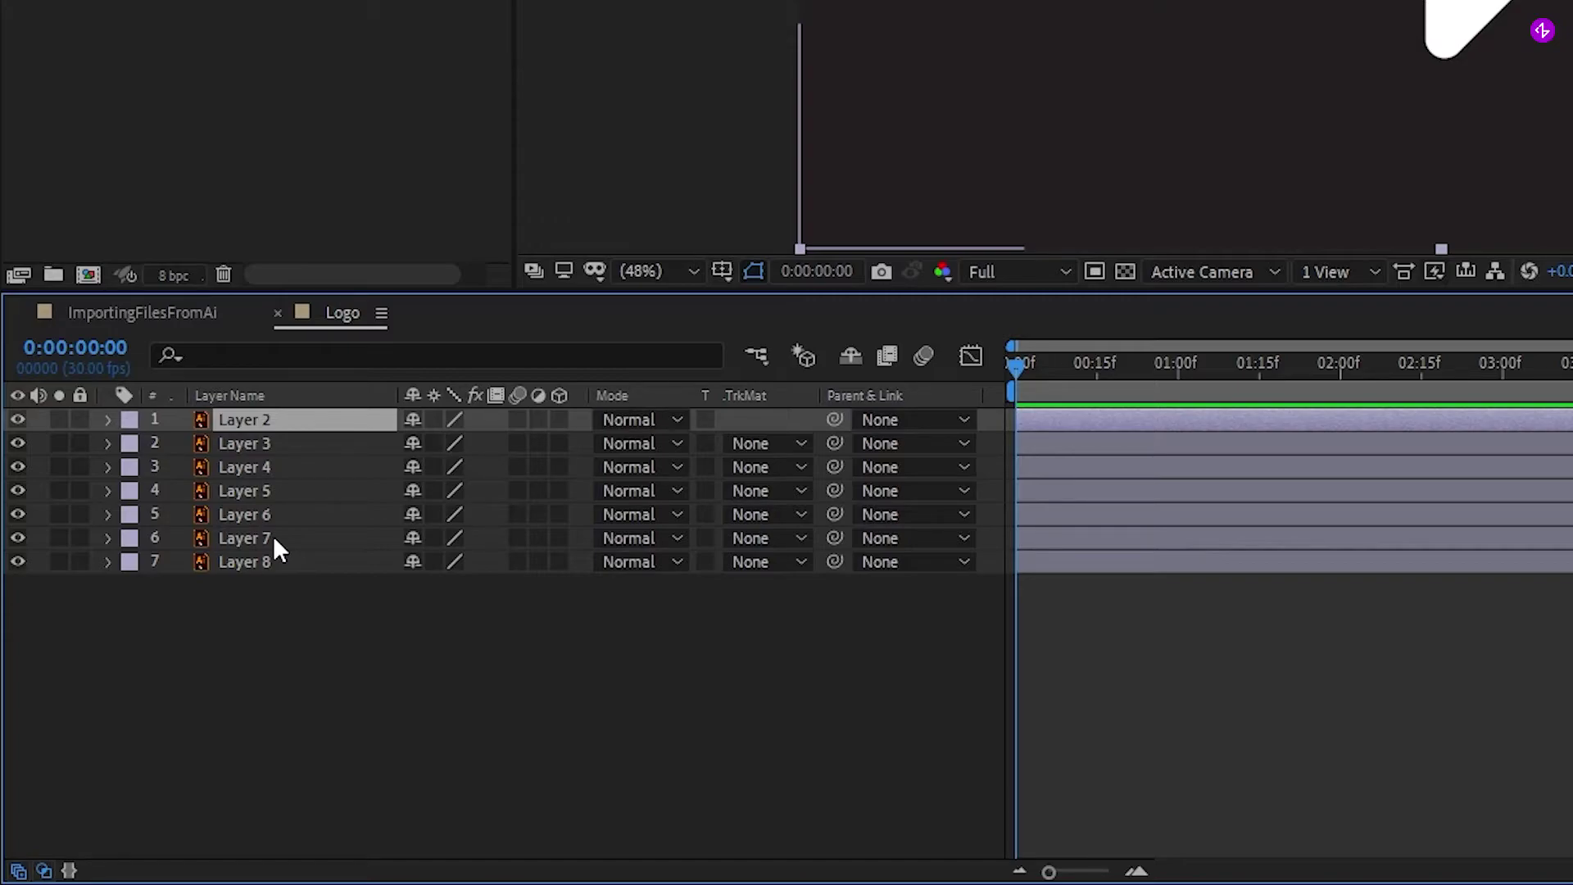
pyautogui.keyDown('shift'); pyautogui.click(273, 536); pyautogui.keyUp('shift')
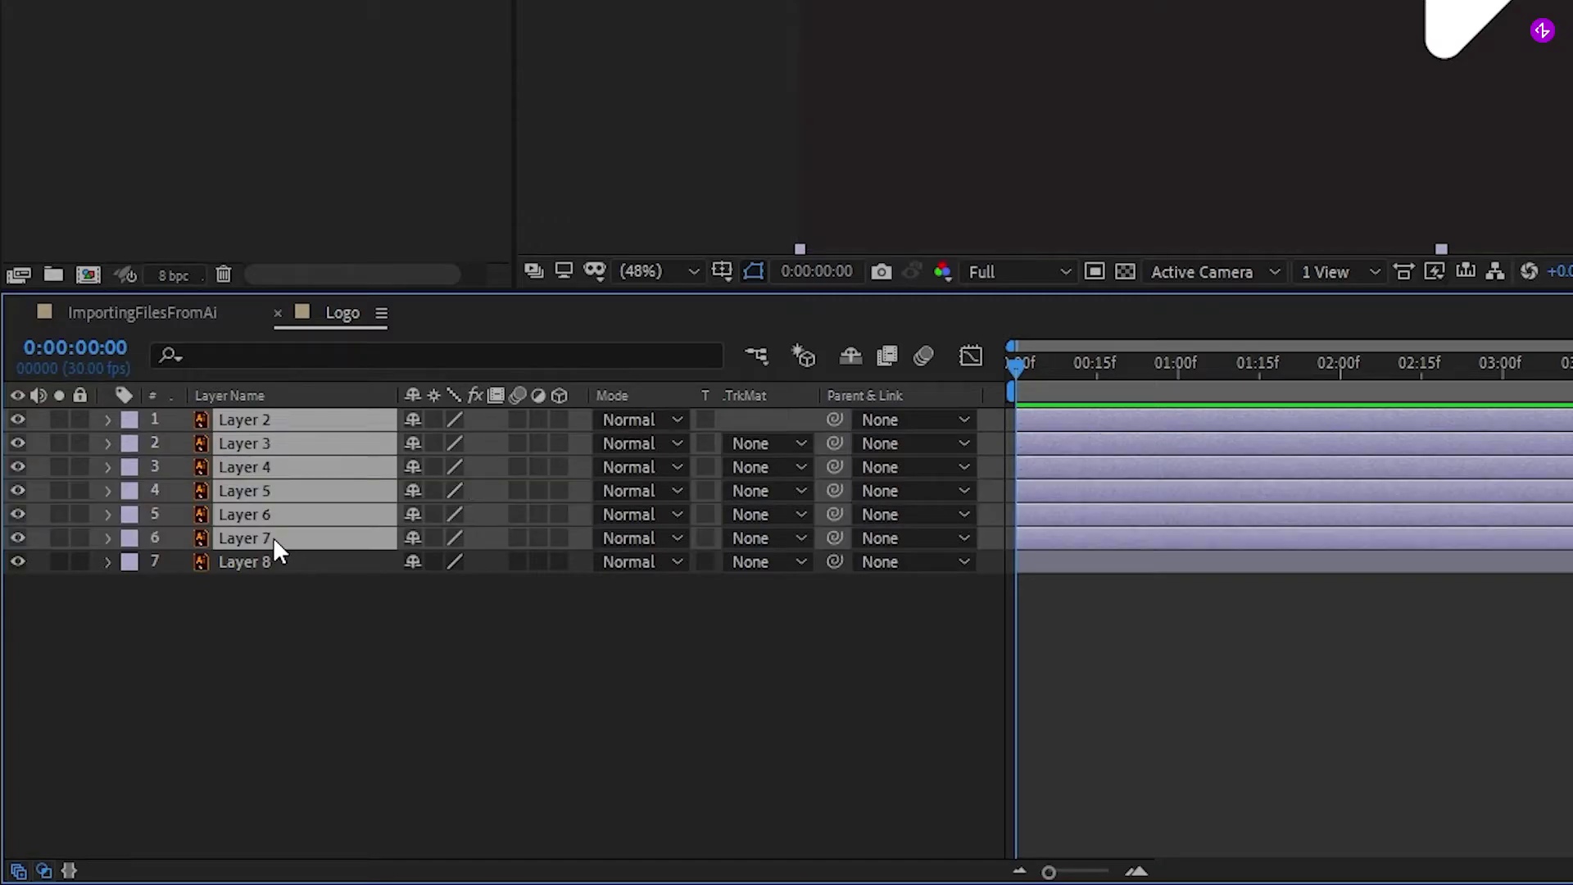
pyautogui.rightClick(293, 485)
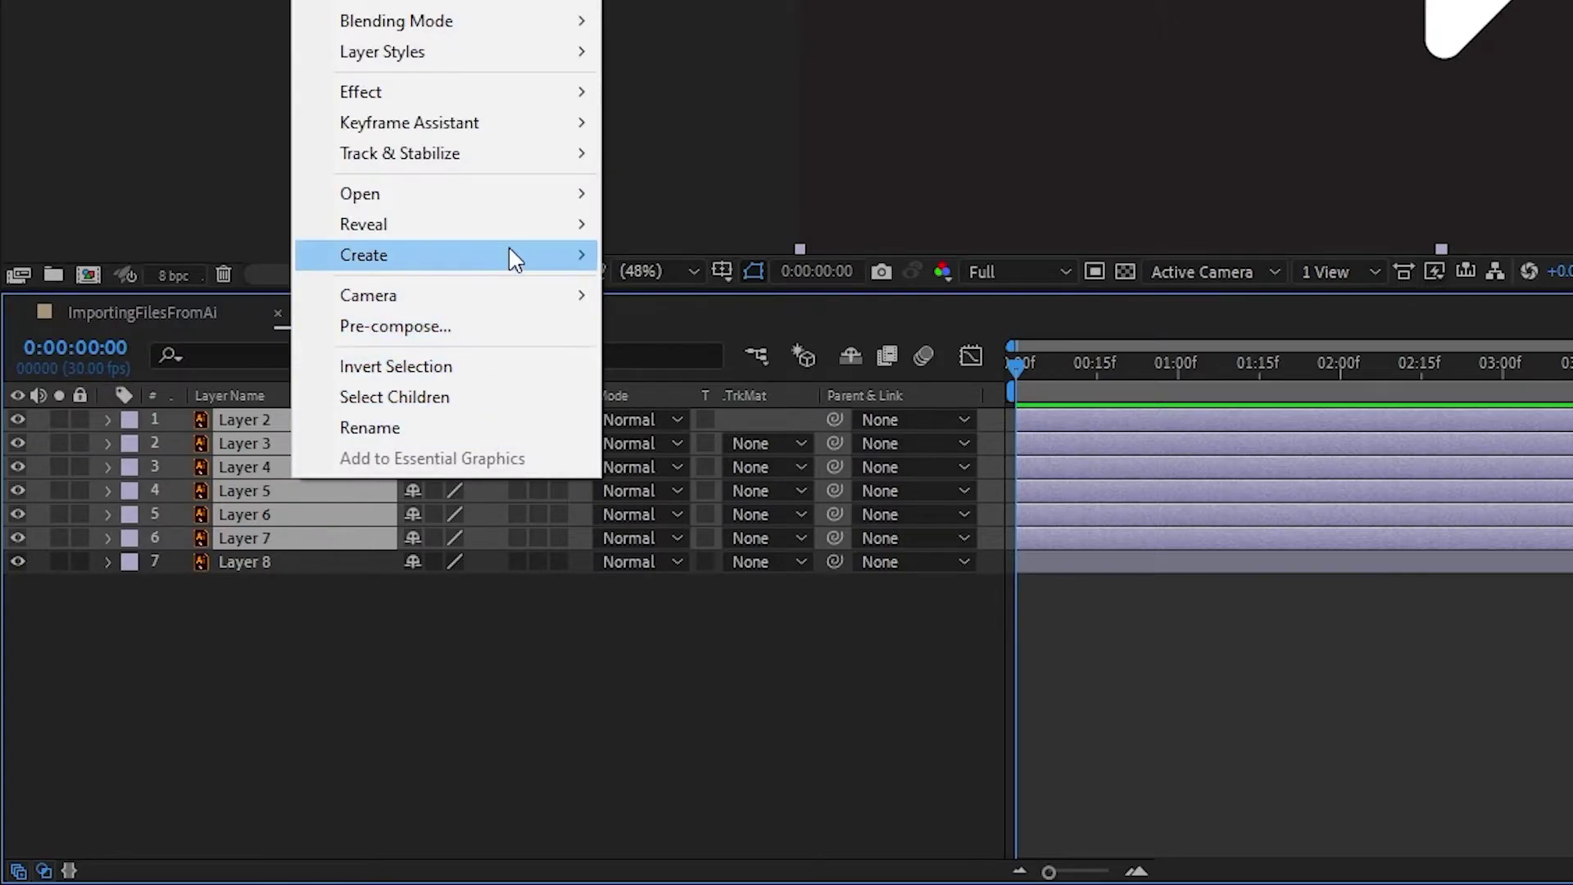
pyautogui.moveTo(513, 255)
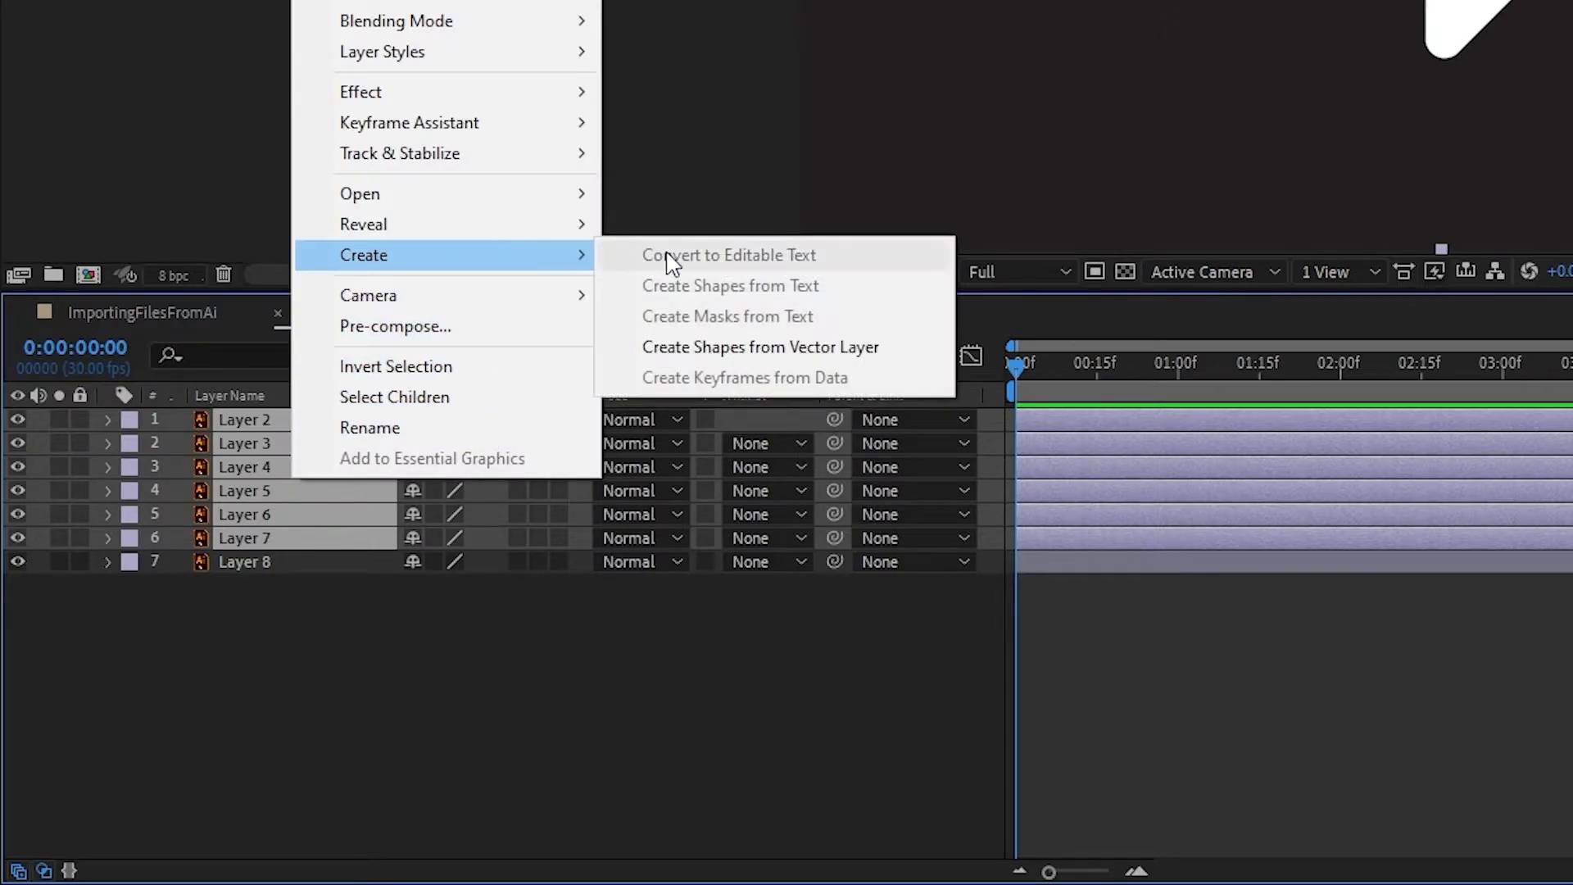
pyautogui.click(757, 354)
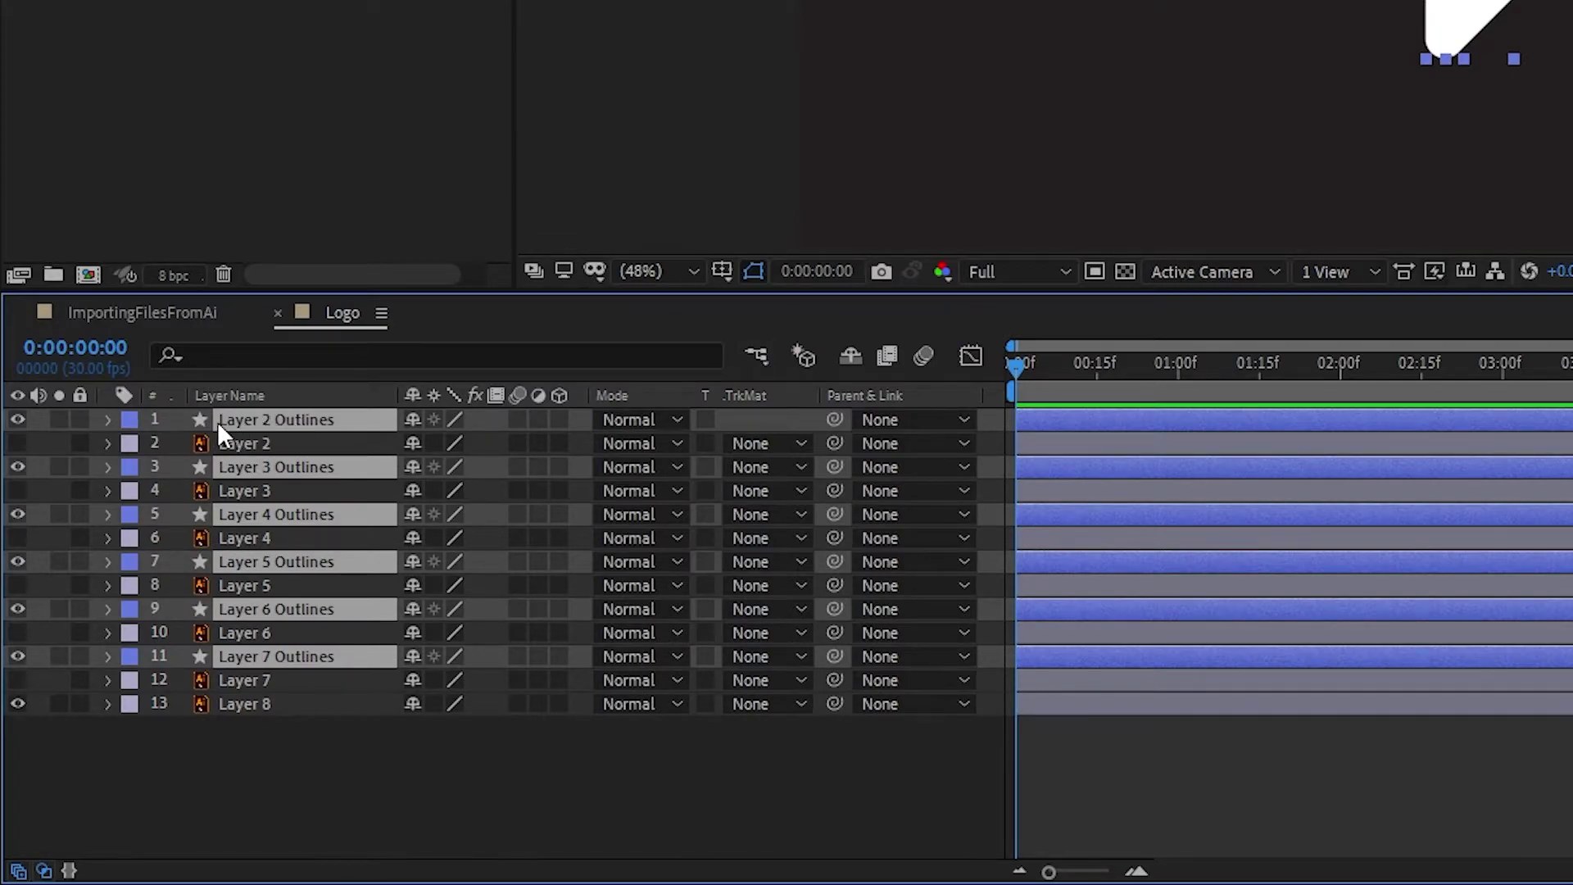
# - Select the original Illustrator Layers 2–7 and delete them, keeping Layer 8
pyautogui.click(311, 703)
pyautogui.click(277, 445)
pyautogui.keyDown('ctrl'); pyautogui.click(286, 485); pyautogui.keyUp('ctrl')
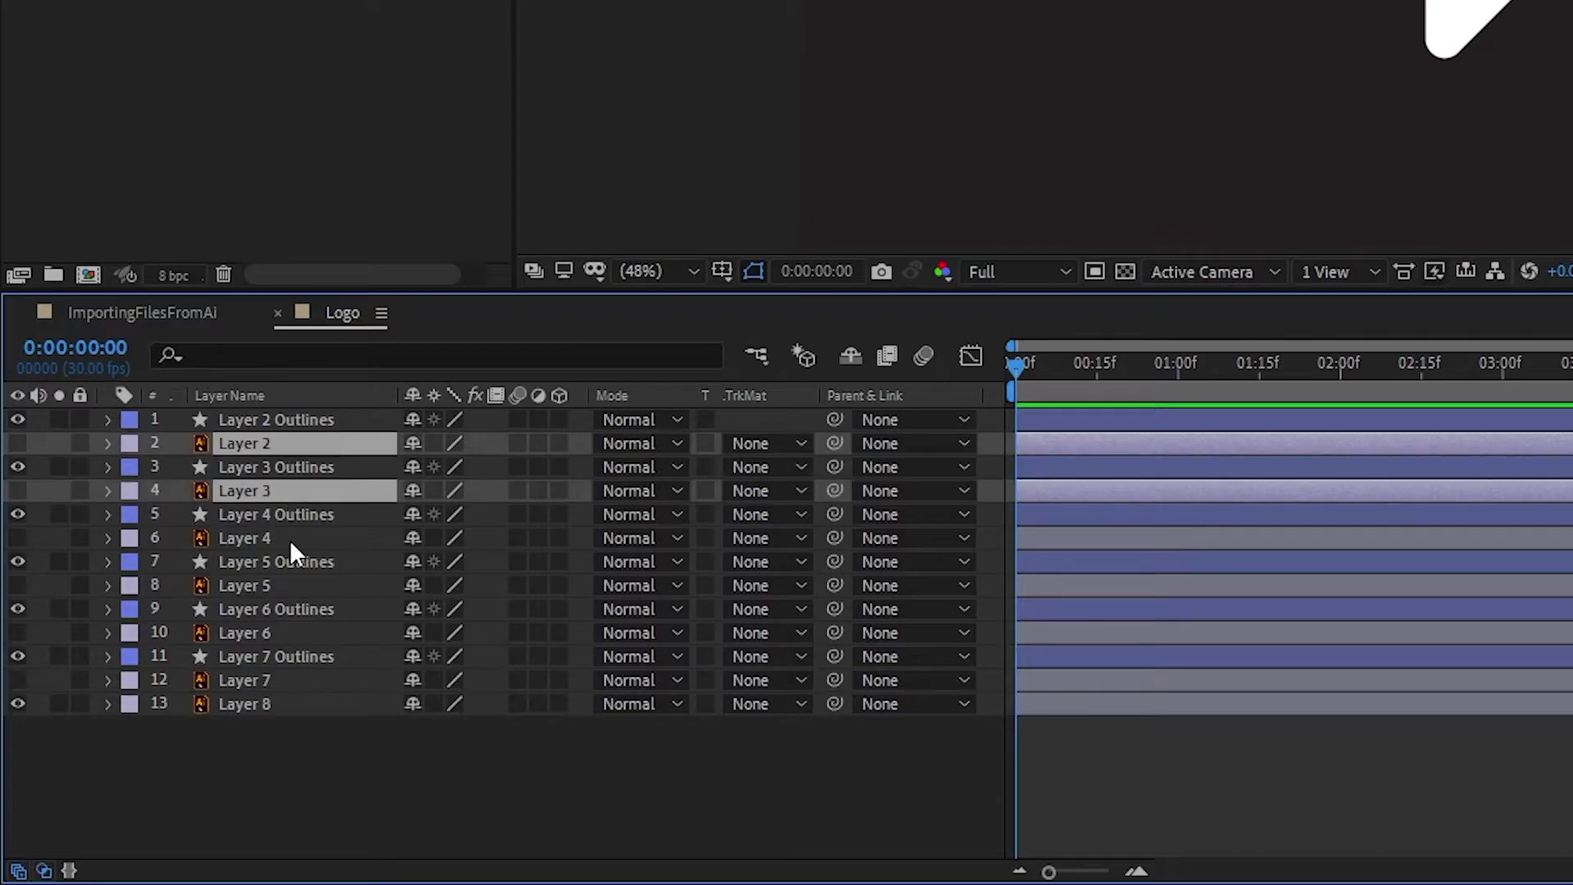
pyautogui.keyDown('ctrl'); pyautogui.click(288, 540); pyautogui.keyUp('ctrl')
pyautogui.keyDown('ctrl'); pyautogui.click(298, 582); pyautogui.keyUp('ctrl')
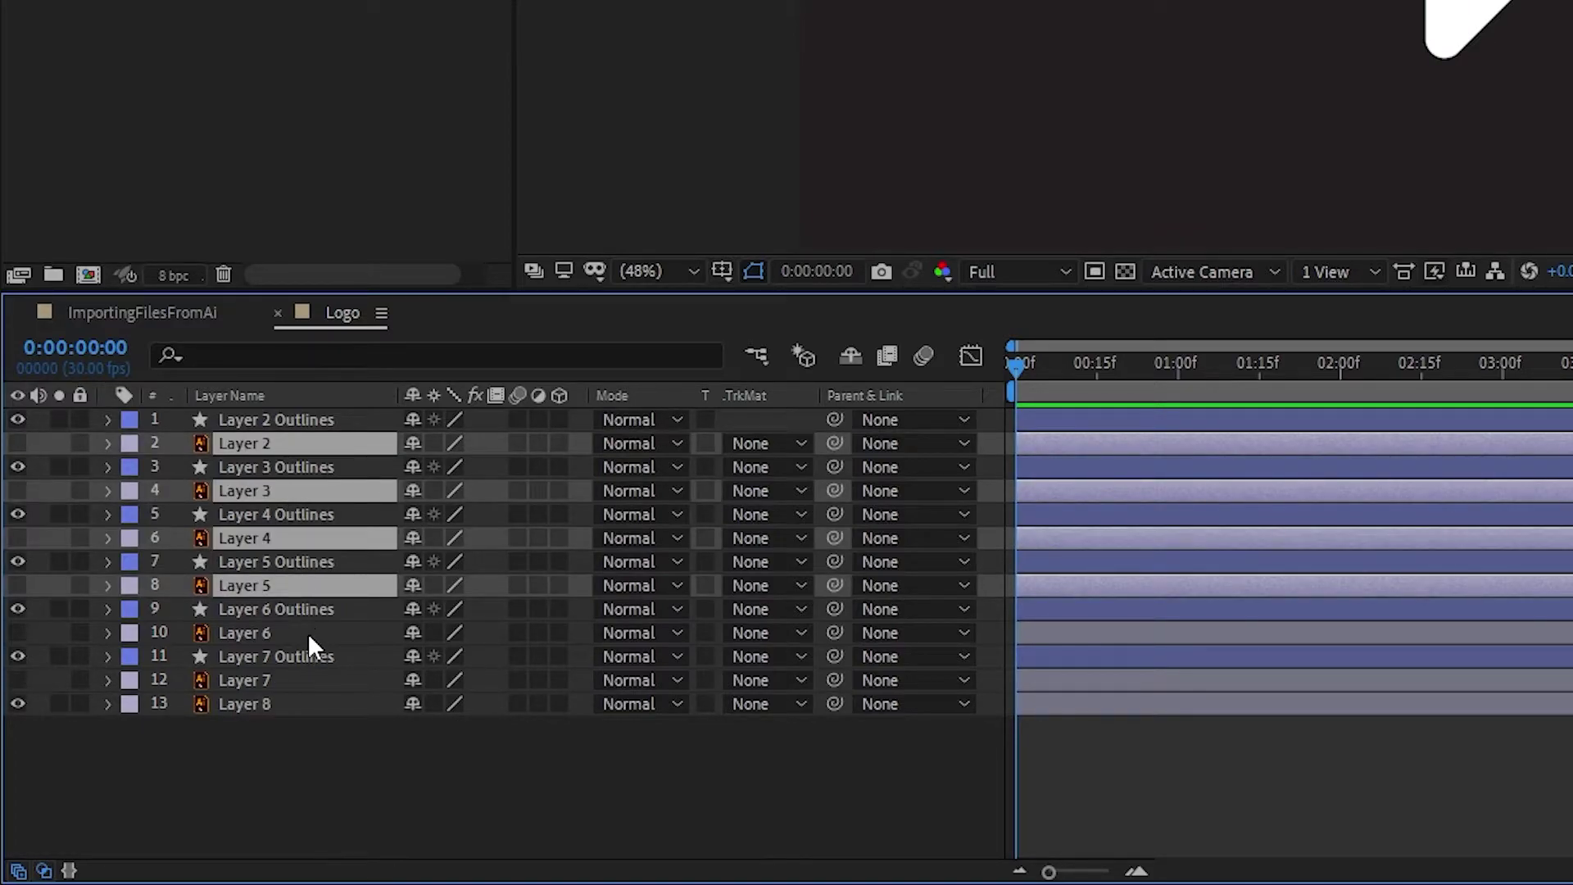
pyautogui.keyDown('ctrl'); pyautogui.click(307, 633); pyautogui.keyUp('ctrl')
pyautogui.keyDown('ctrl'); pyautogui.click(312, 679); pyautogui.keyUp('ctrl')
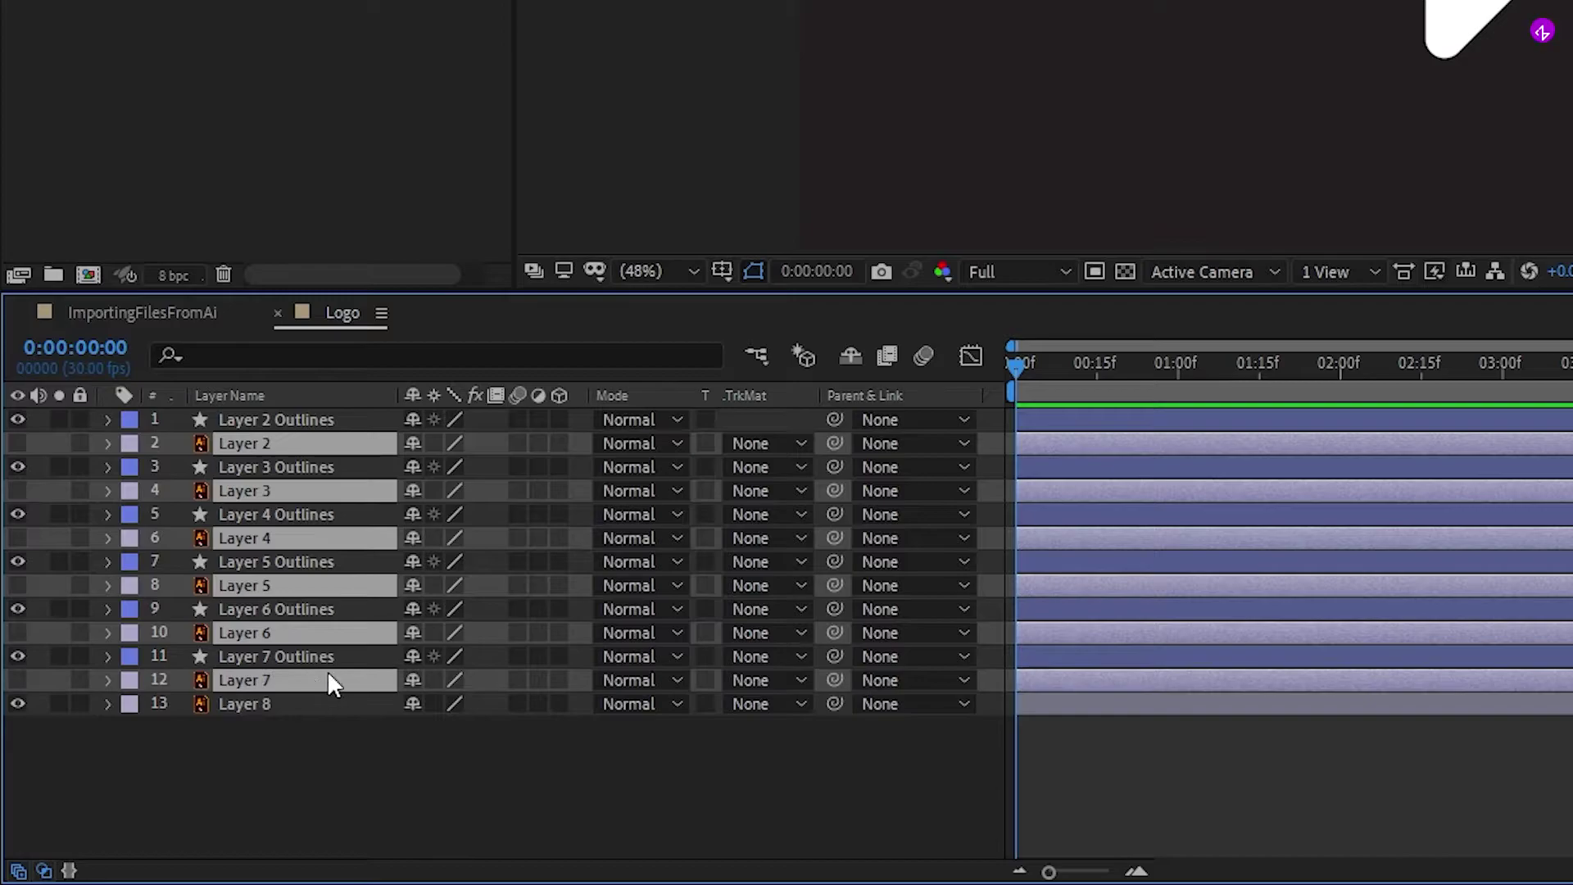
pyautogui.press('Delete')
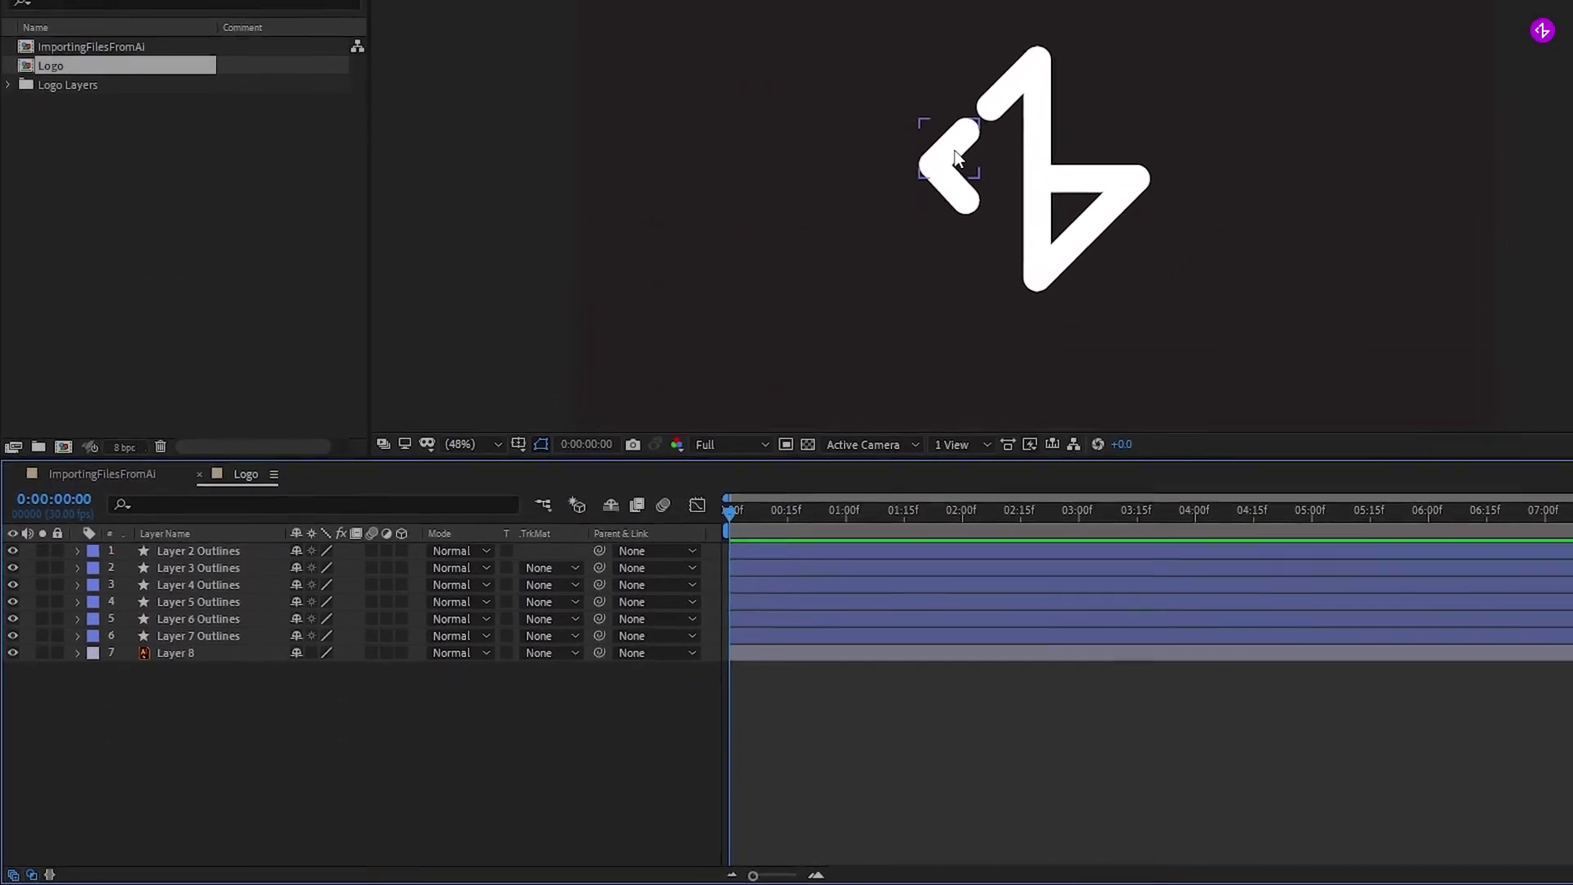
# - Drag the six Outlines strokes to different spots so the logo scatters across the frame
pyautogui.moveTo(957, 158); pyautogui.dragTo(867, 92)
pyautogui.moveTo(951, 187); pyautogui.dragTo(856, 295)
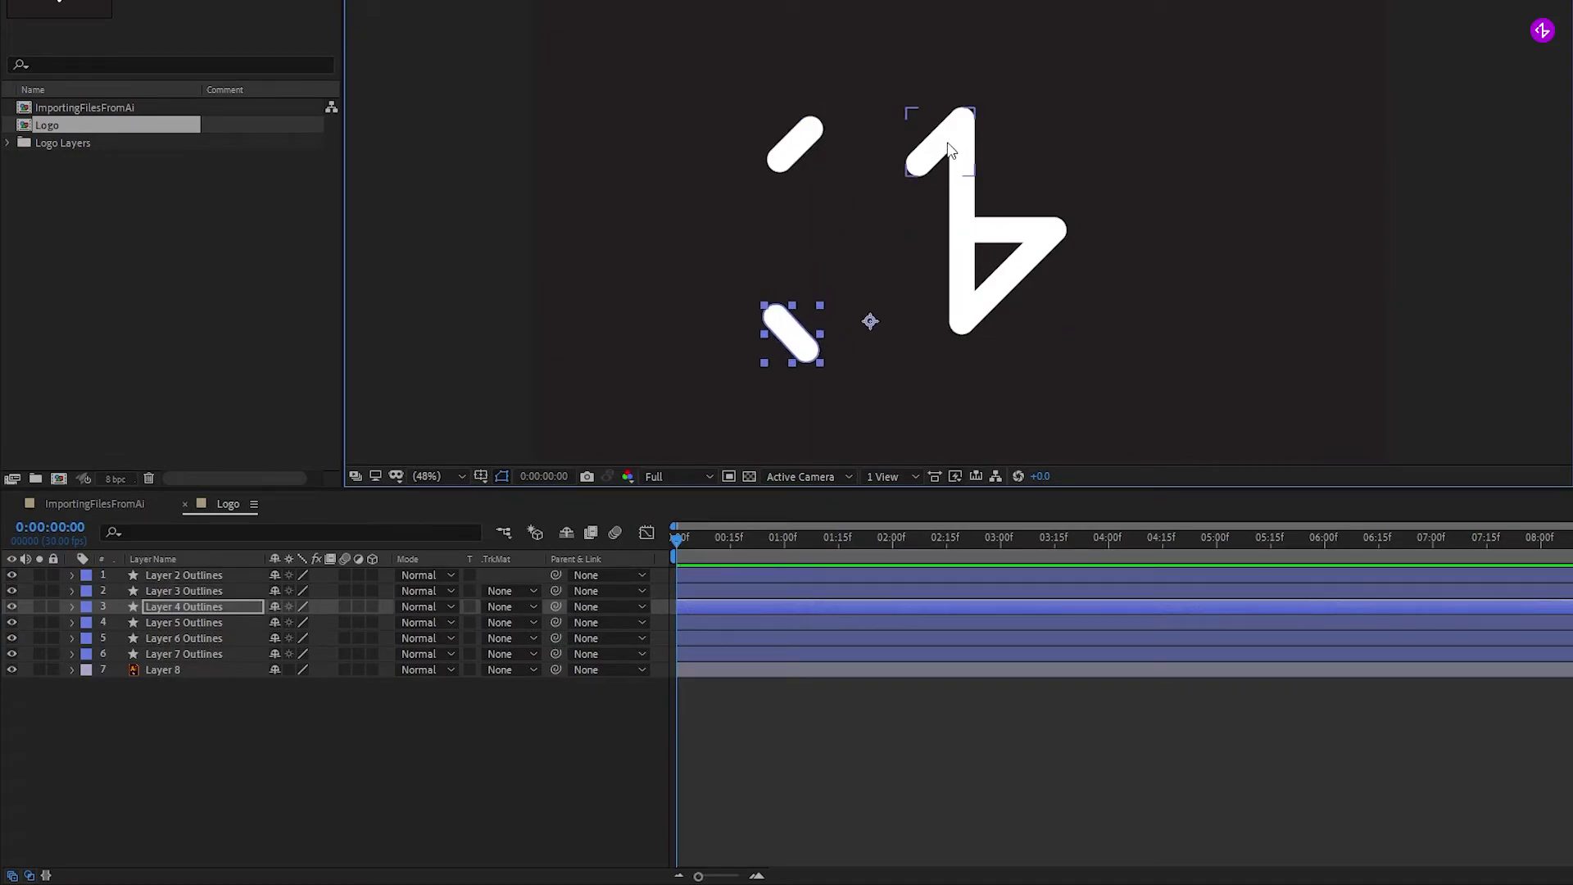
pyautogui.moveTo(950, 152); pyautogui.dragTo(944, 82)
pyautogui.moveTo(960, 197)
pyautogui.mouseDown()
pyautogui.moveTo(1056, 196)
pyautogui.moveTo(1157, 148)
pyautogui.mouseUp()
pyautogui.moveTo(1031, 282); pyautogui.dragTo(1132, 358)
pyautogui.moveTo(1012, 238); pyautogui.dragTo(933, 288)
pyautogui.click(1254, 135)
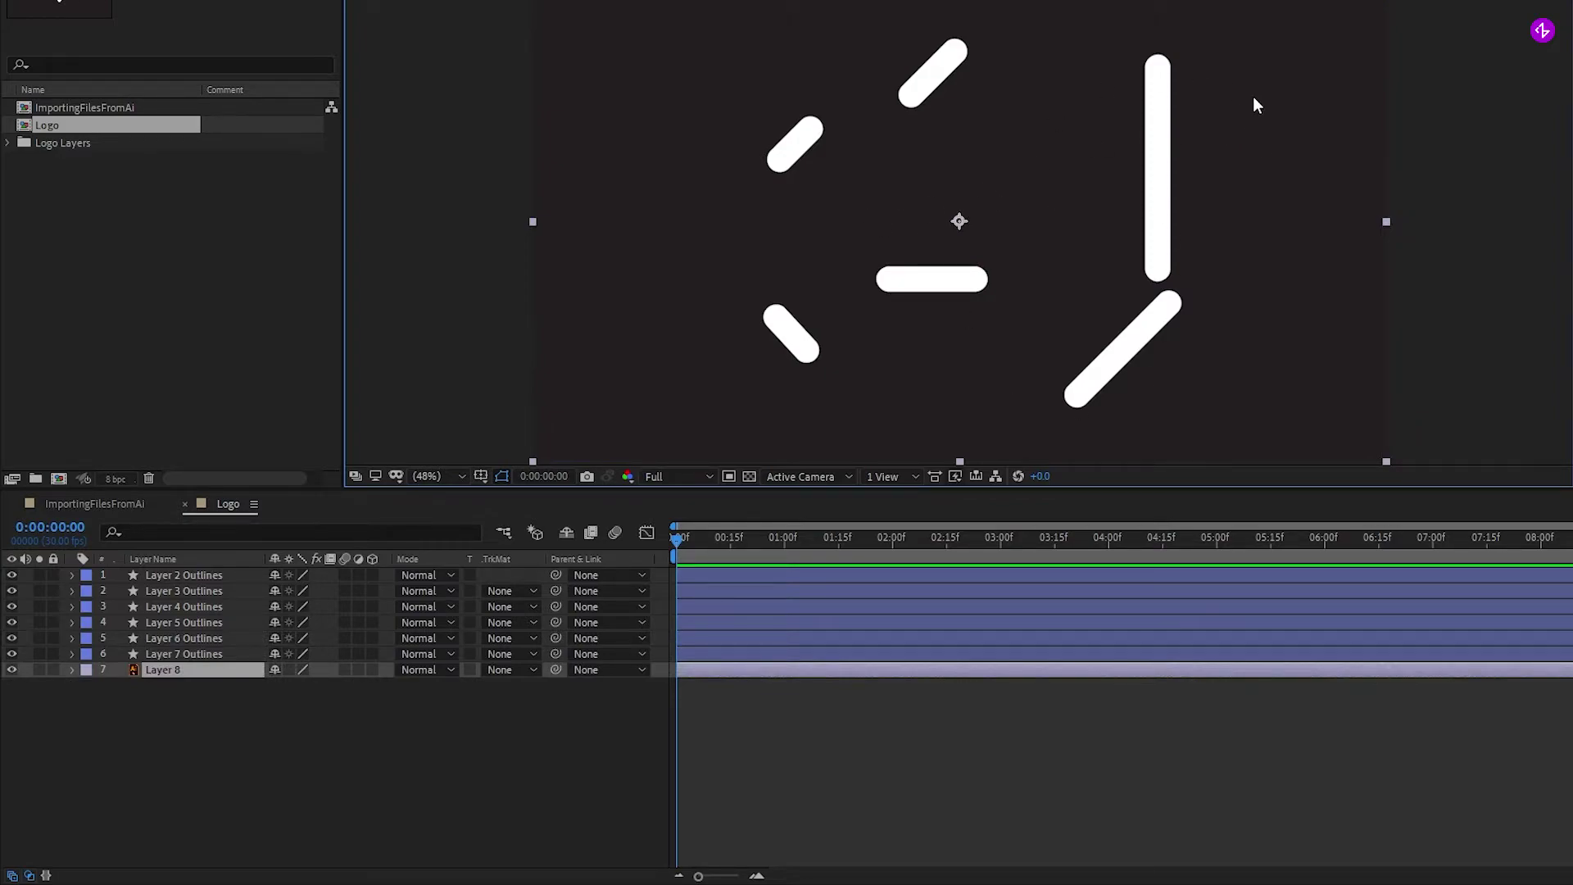
# - Close the Logo comp, delete the Logo layer, and re-import Logo.ai as Footage
pyautogui.click(184, 504)
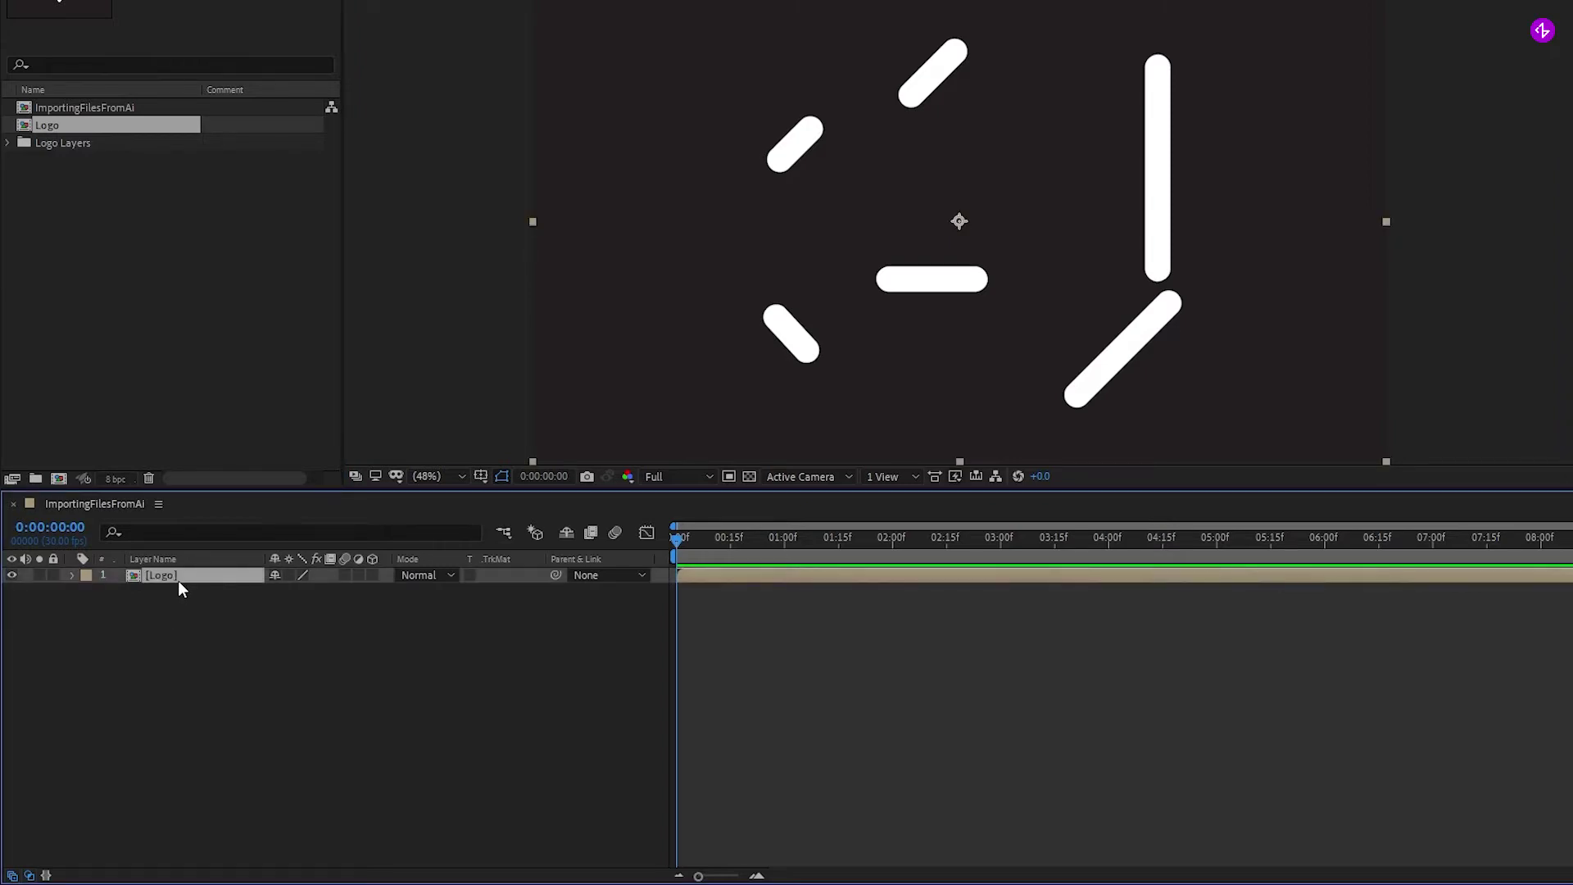
pyautogui.press('Delete')
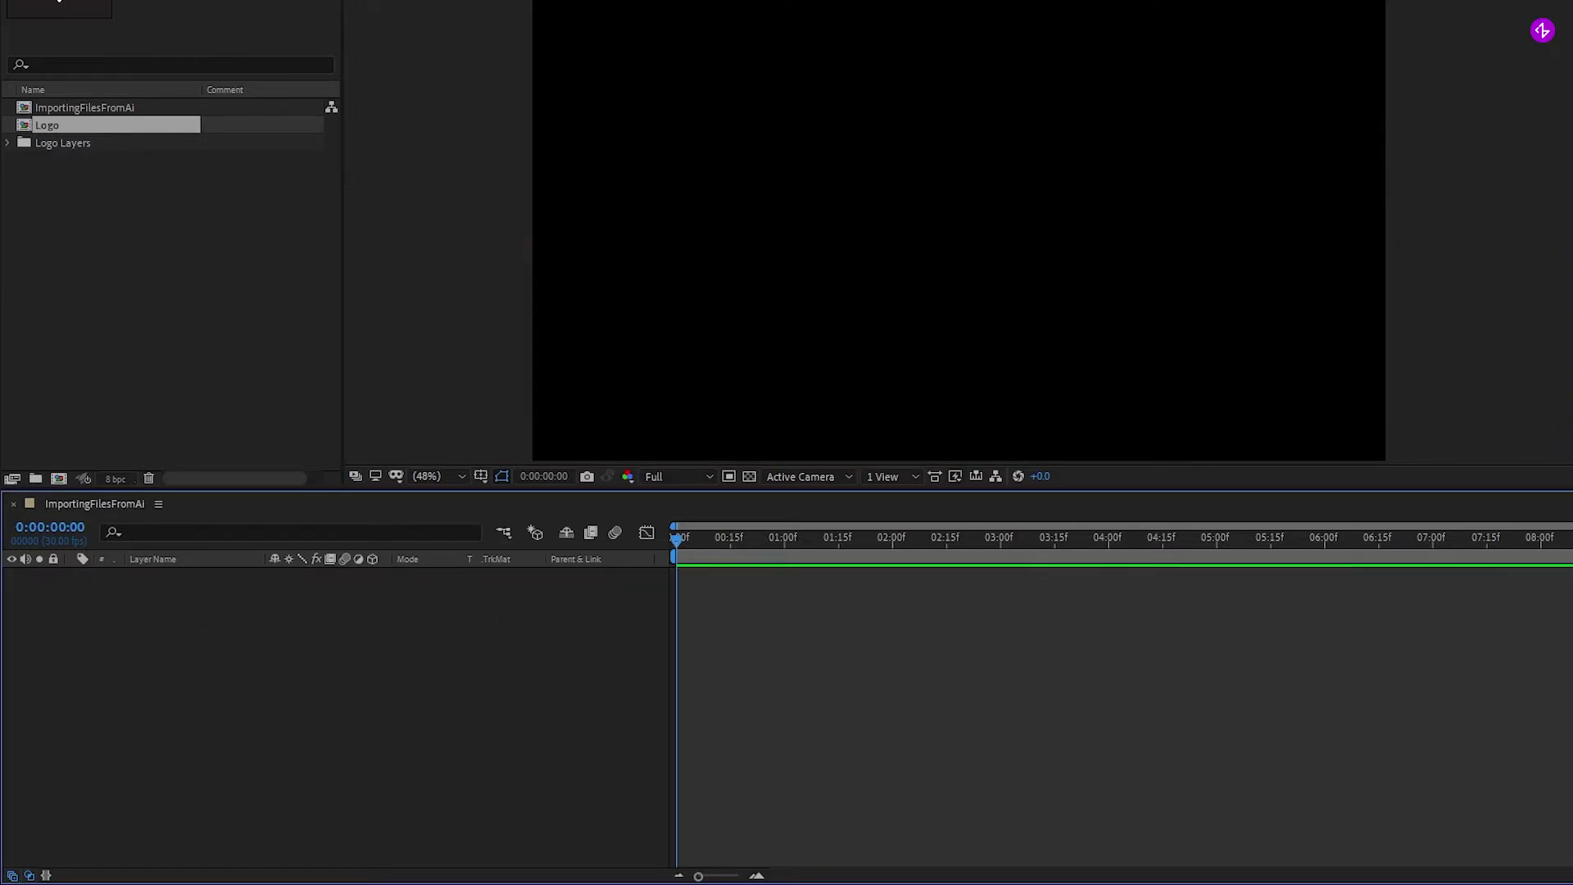
pyautogui.moveTo(1084, 573); pyautogui.dragTo(344, 651)
pyautogui.click(1118, 288)
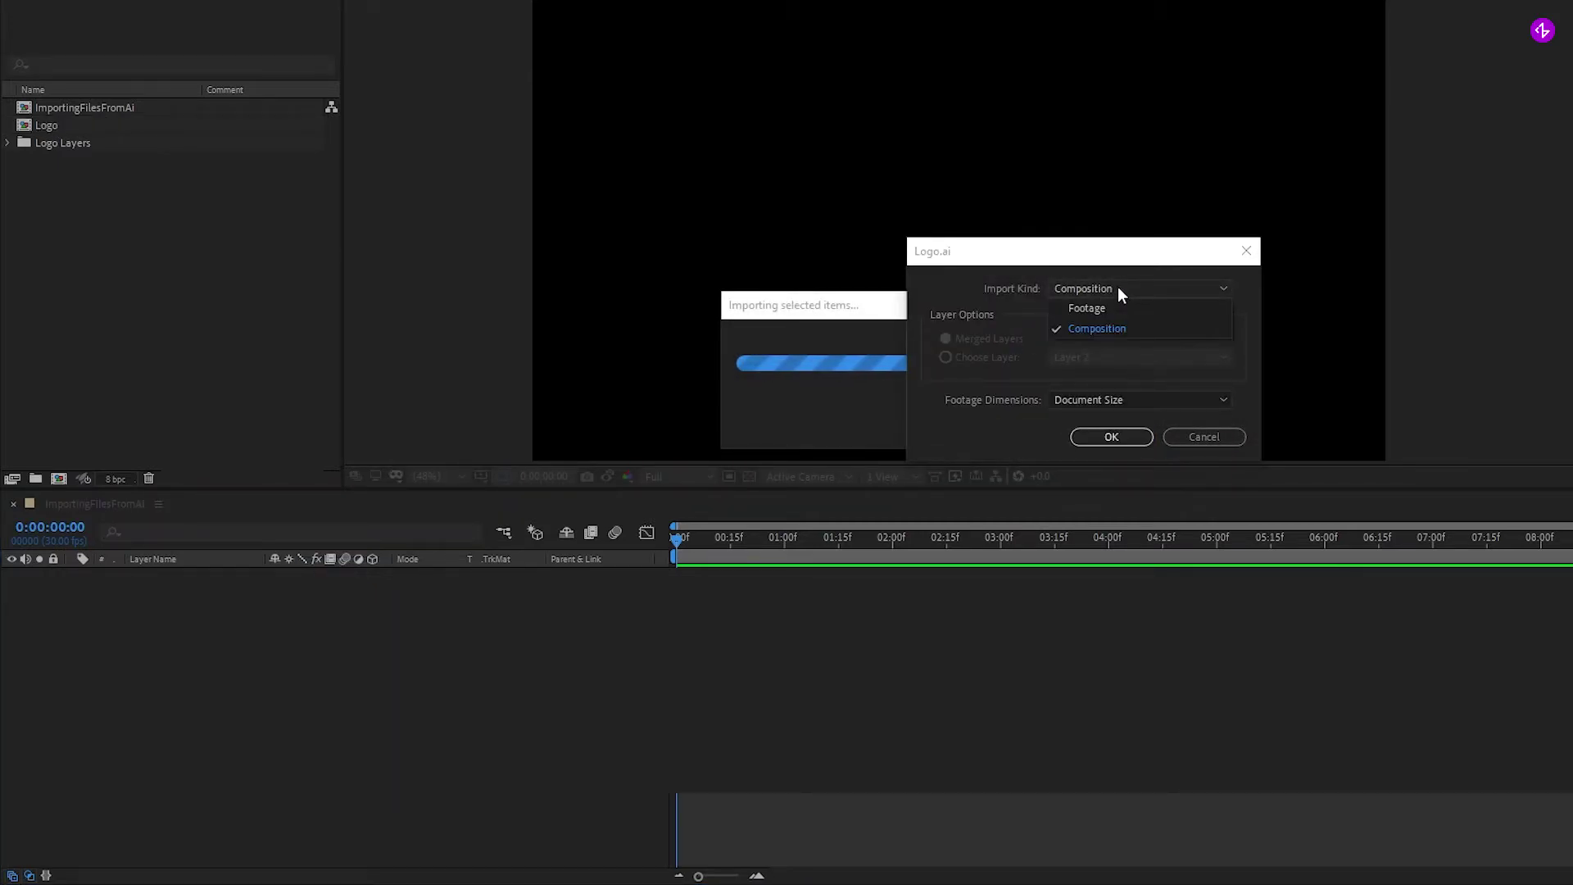
pyautogui.click(1120, 307)
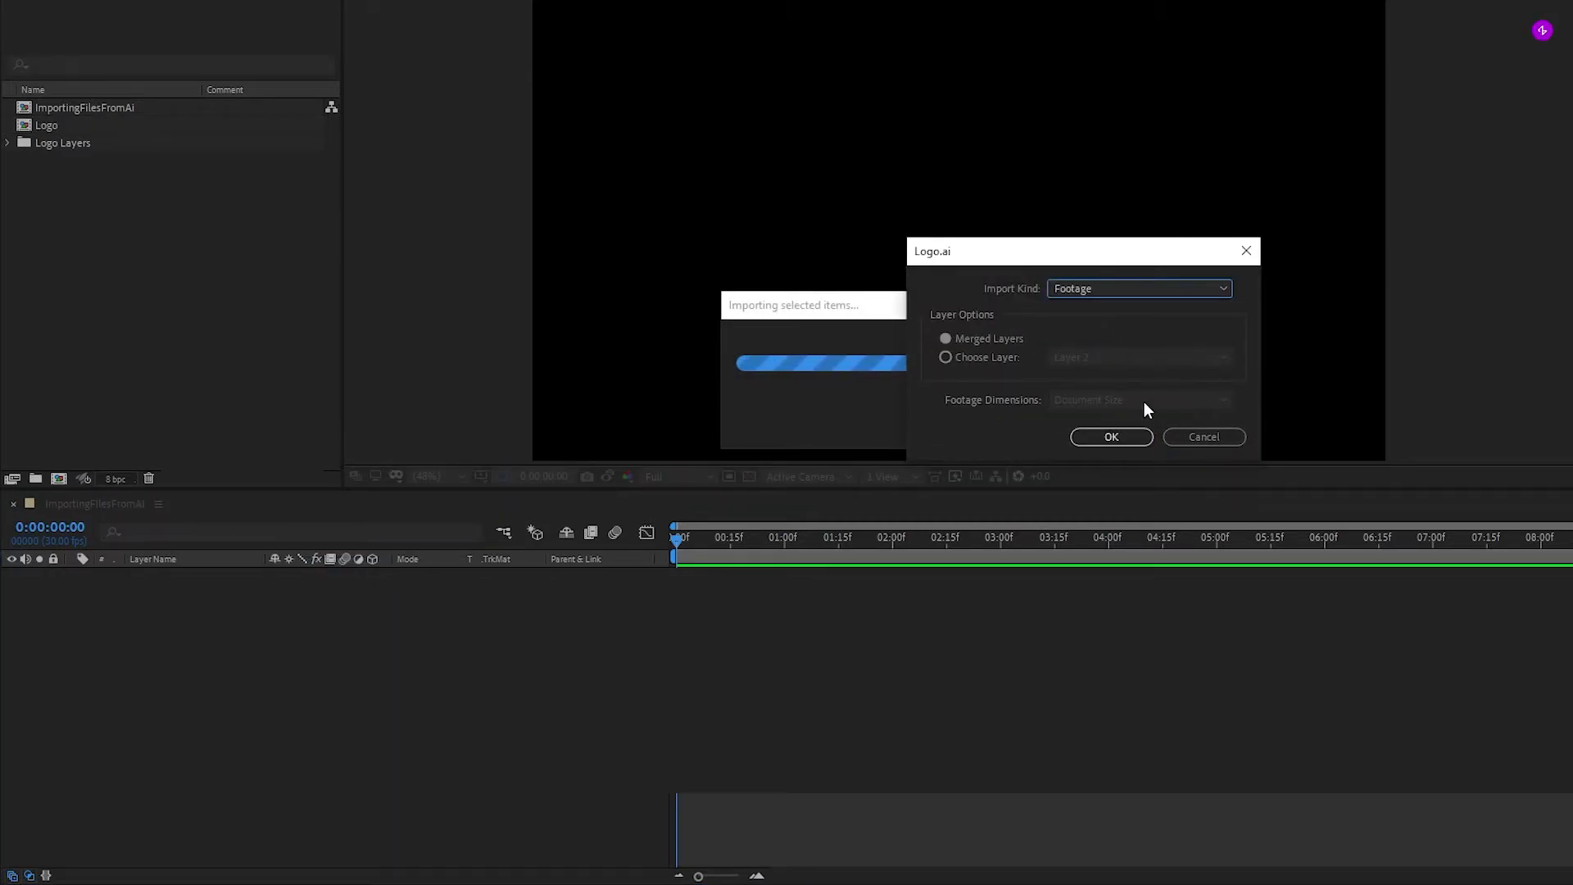
pyautogui.click(1137, 443)
# - Select the new [Logo.ai] layer in the timeline
pyautogui.click(312, 656)
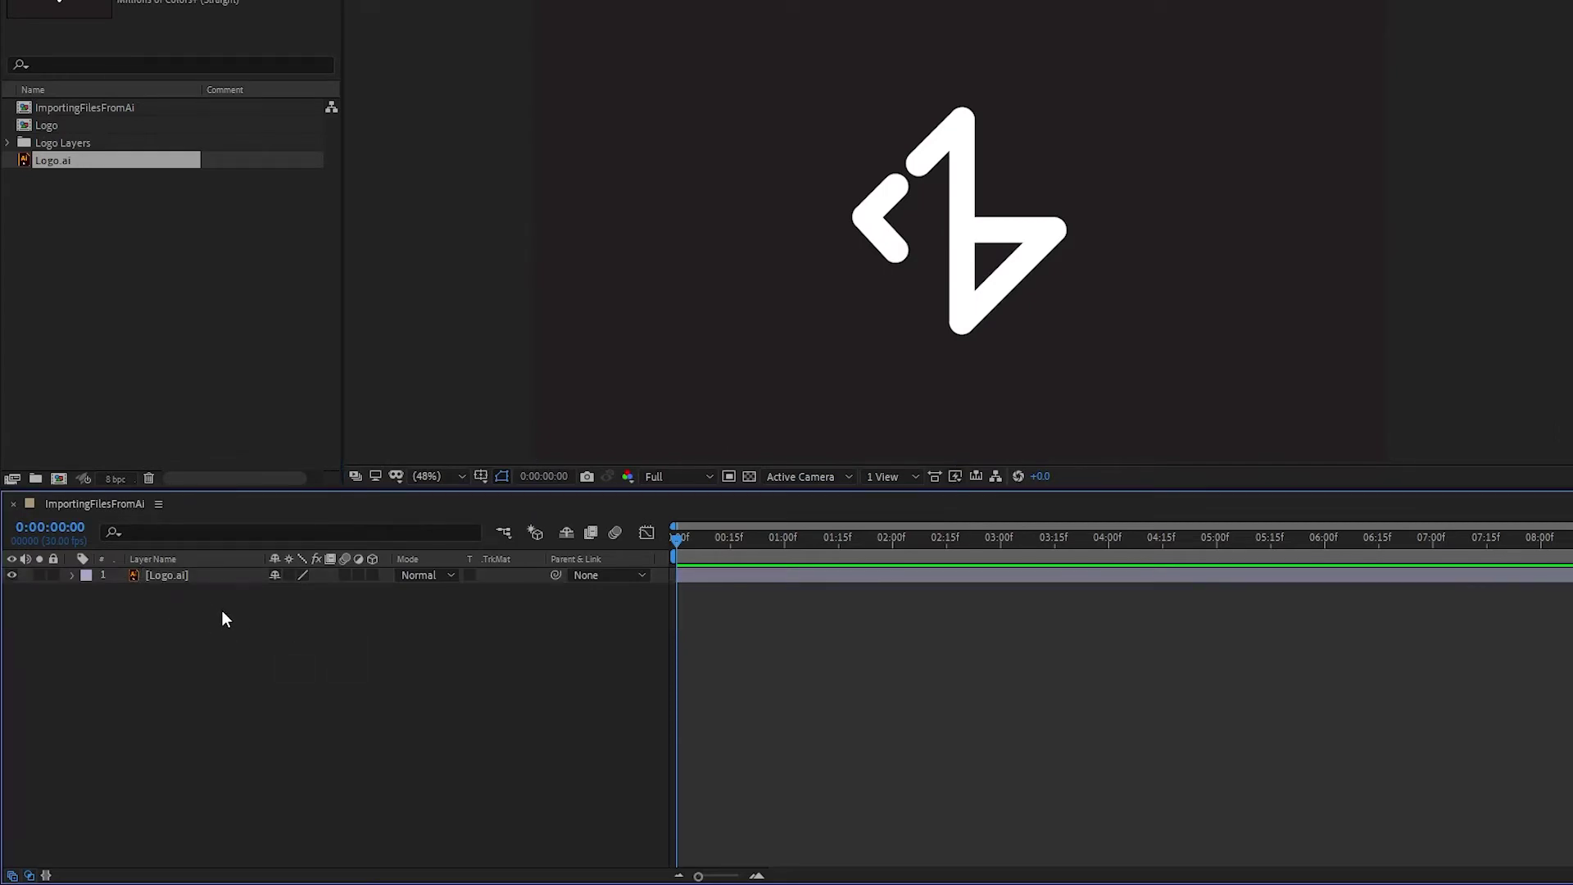
pyautogui.click(174, 572)
pyautogui.click(178, 595)
pyautogui.click(149, 576)
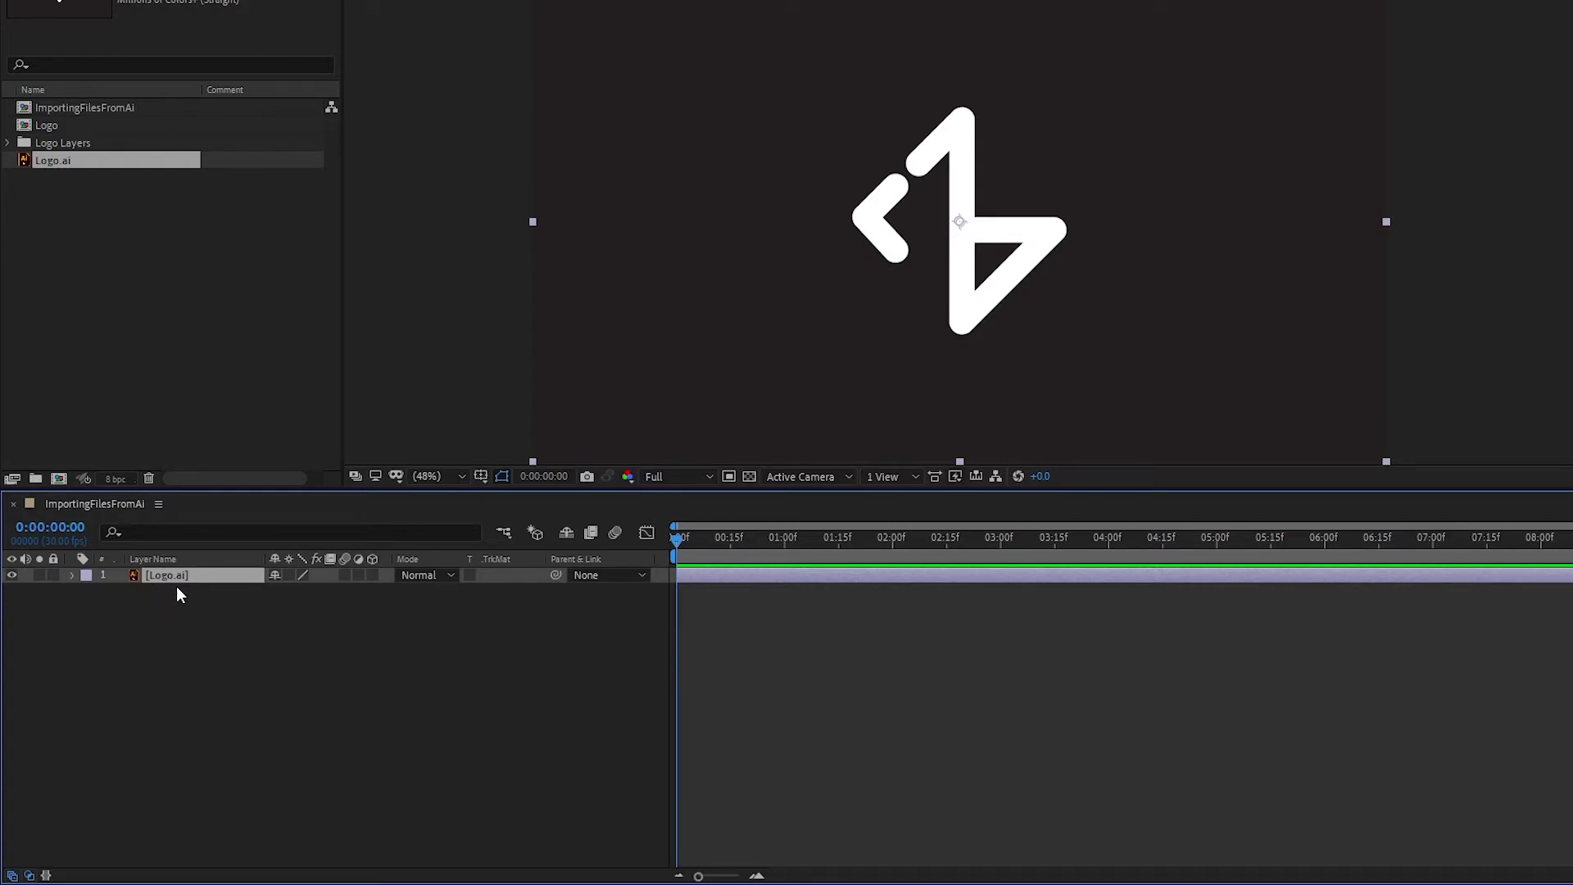
# - Run Create Shapes from Vector Layer on Logo.ai to produce Logo Outlines
pyautogui.rightClick(175, 580)
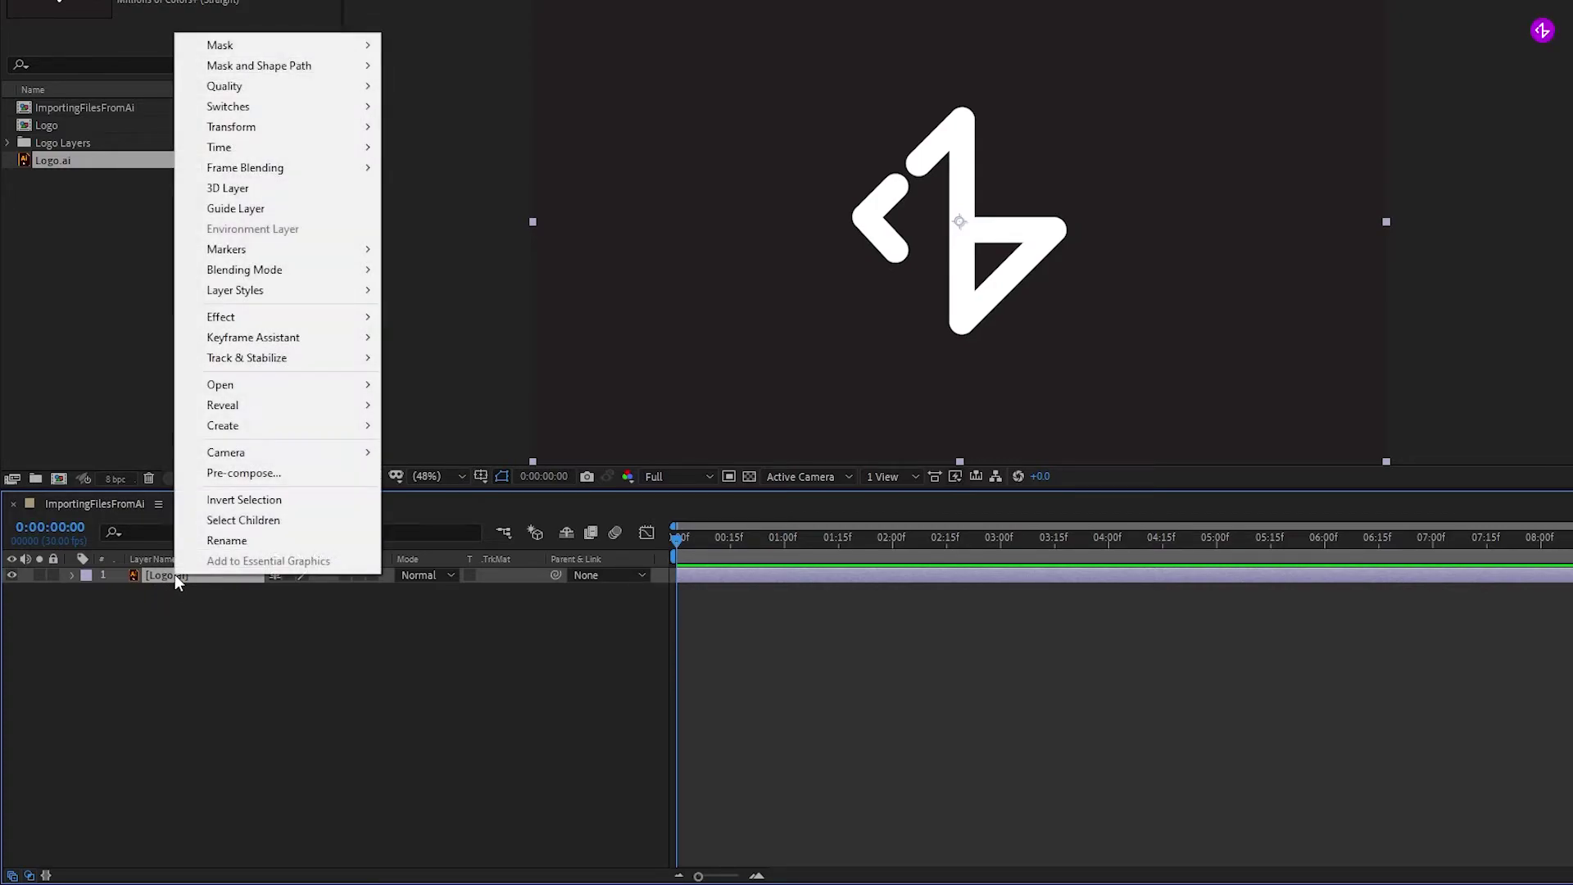
pyautogui.click(218, 597)
pyautogui.click(195, 577)
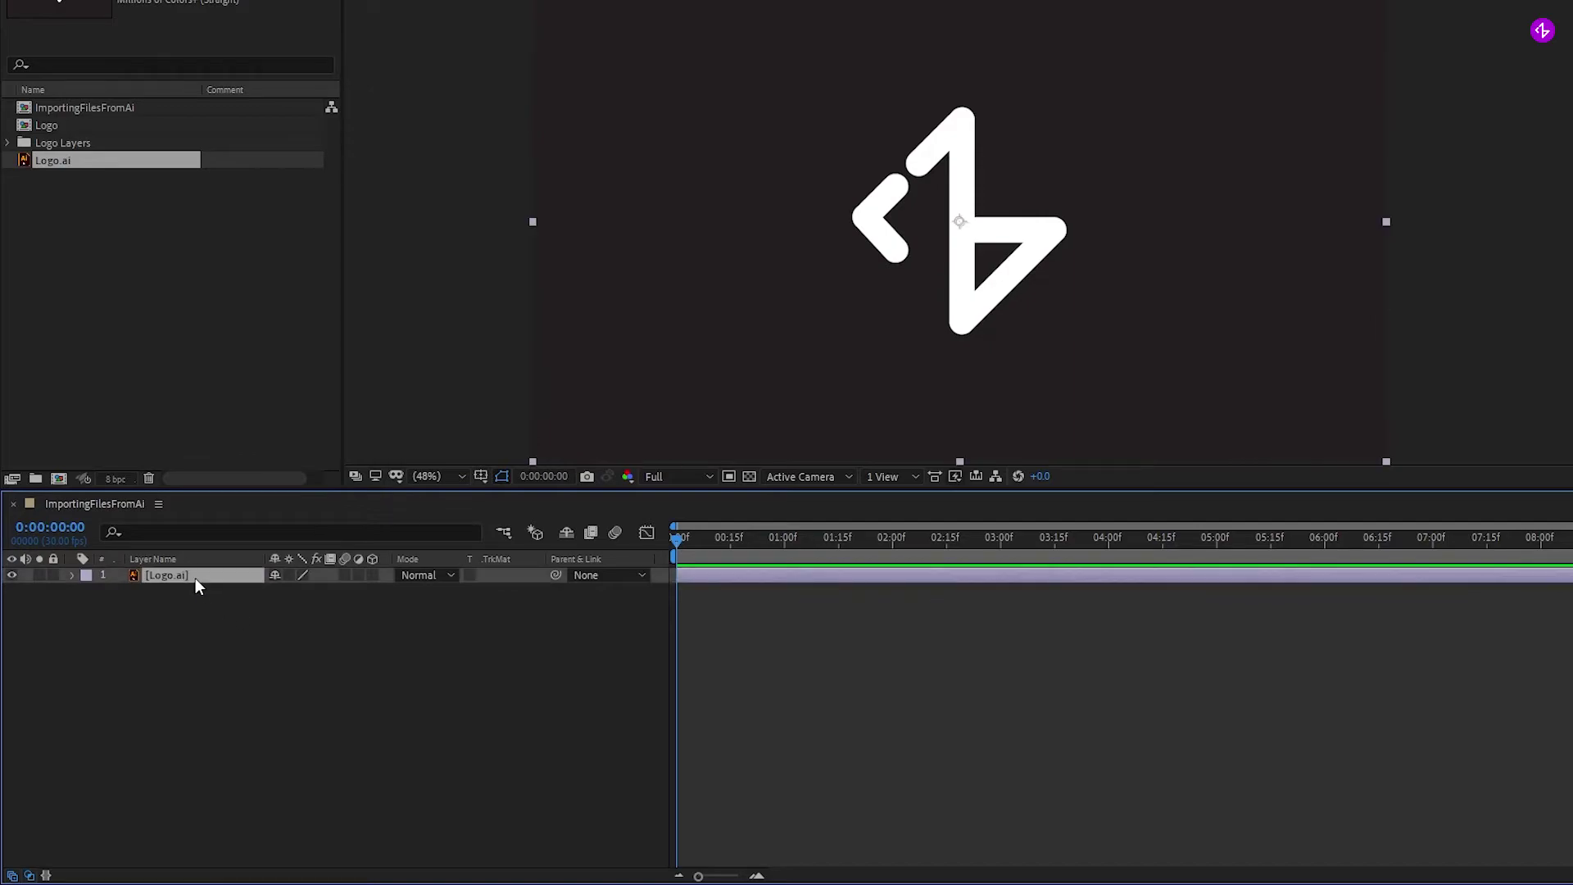
pyautogui.rightClick(195, 577)
pyautogui.moveTo(346, 441)
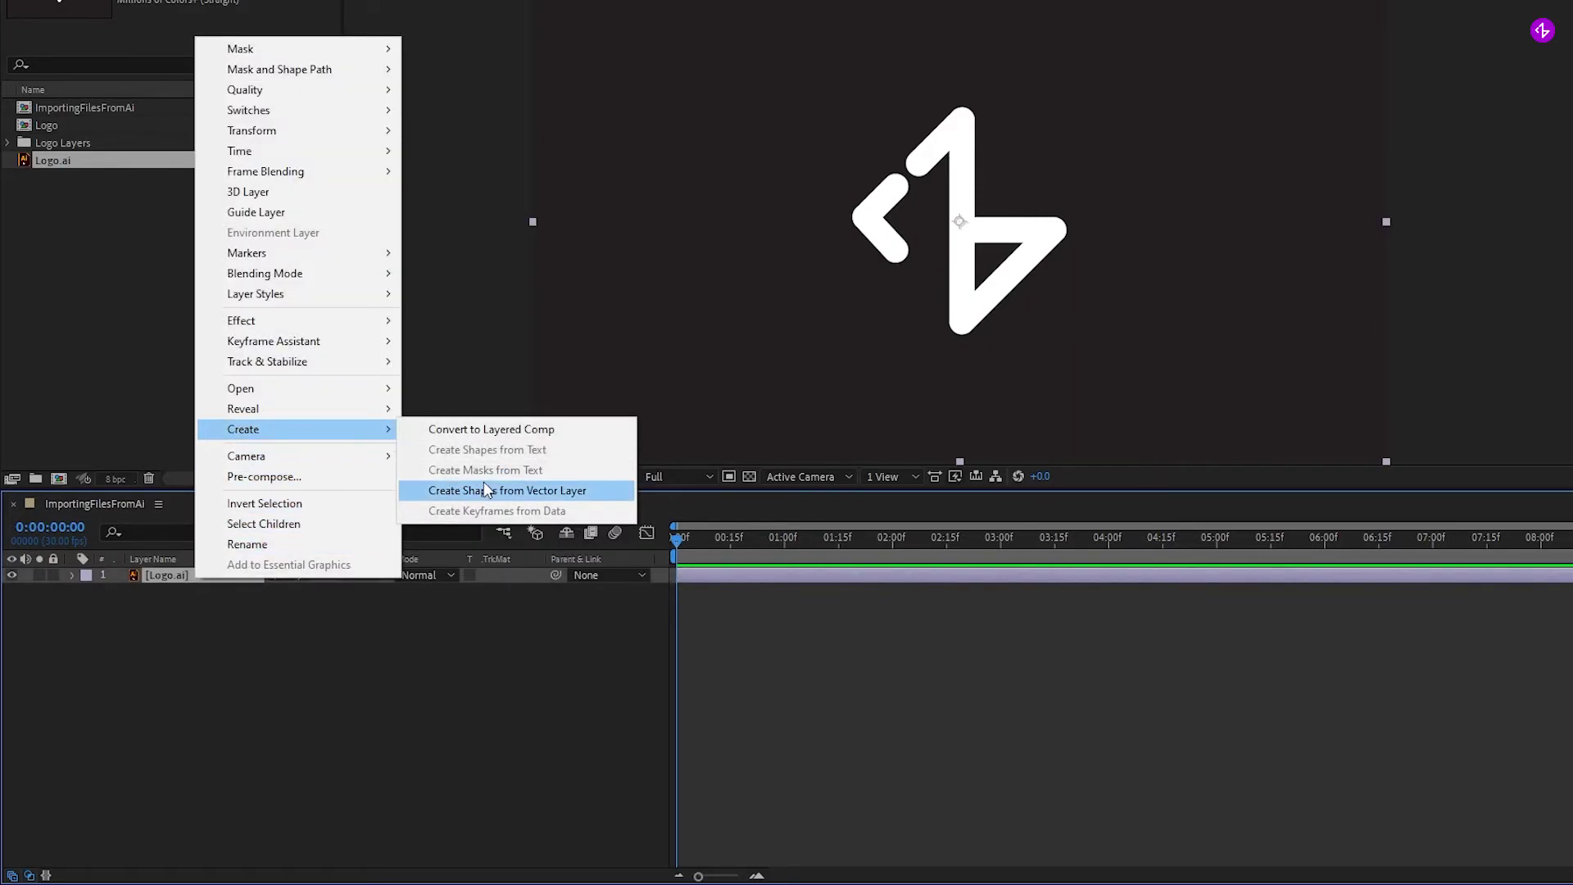
pyautogui.click(492, 490)
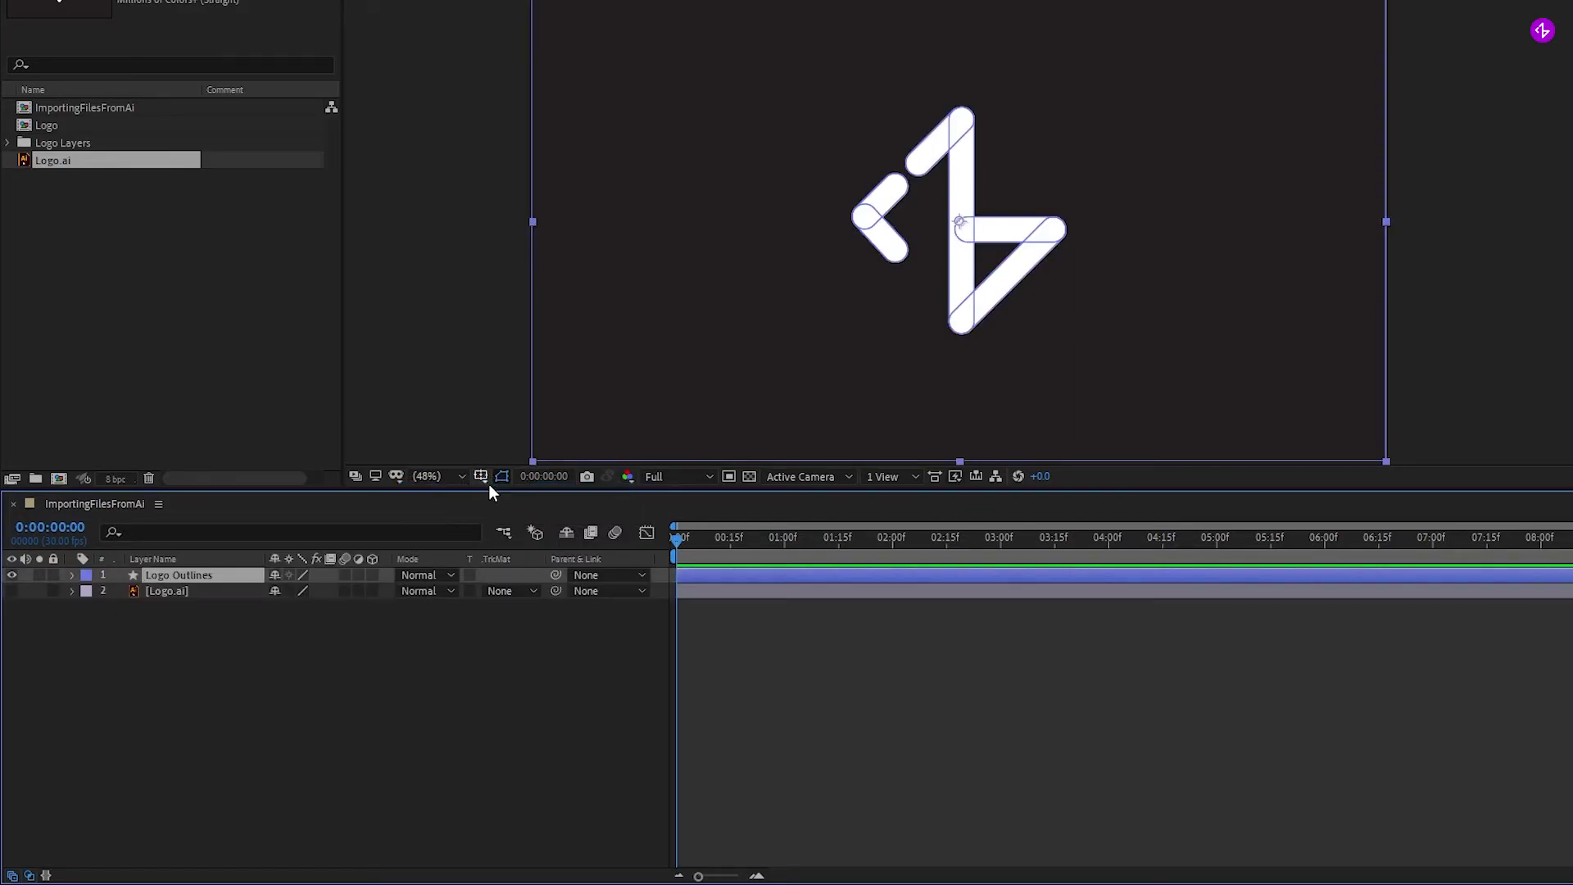
# - Select the original [Logo.ai] footage layer and delete it
pyautogui.click(115, 638)
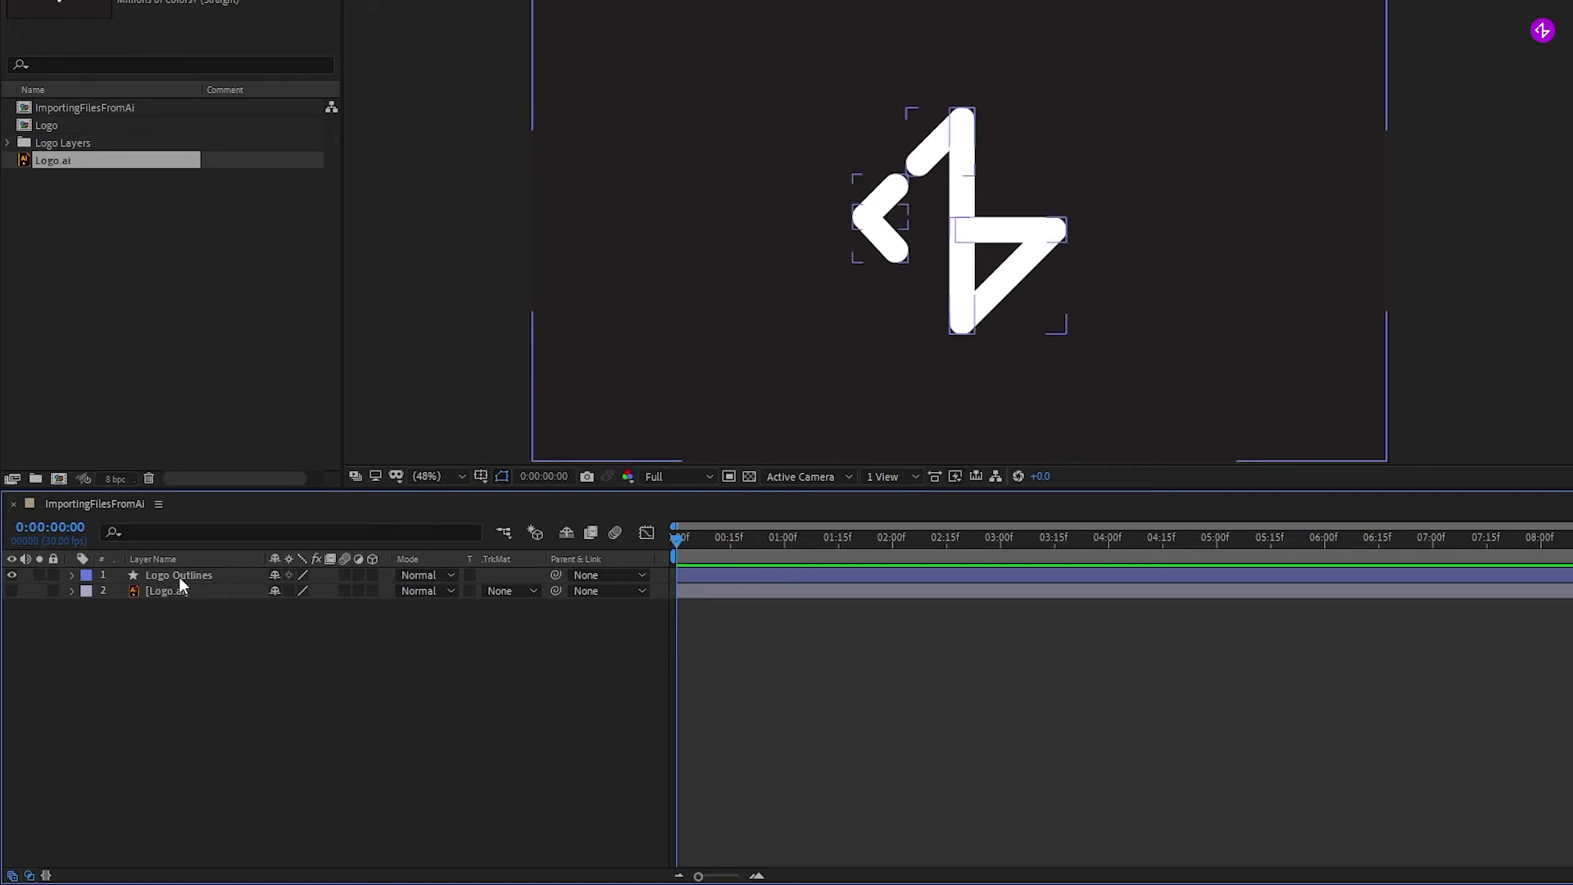
pyautogui.click(179, 577)
pyautogui.click(160, 594)
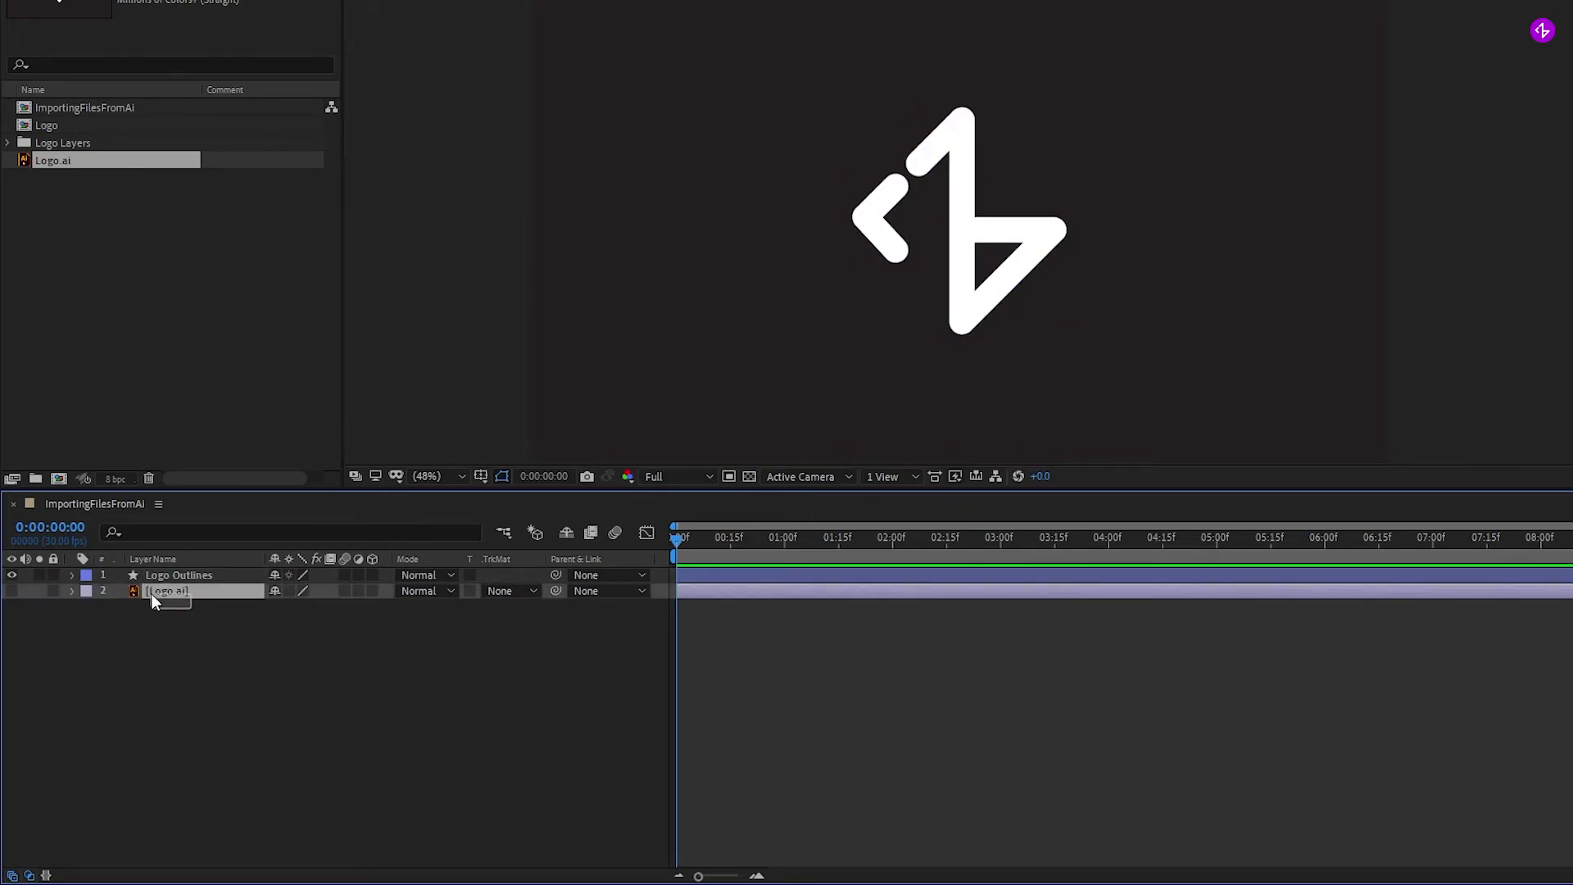
pyautogui.press('Delete')
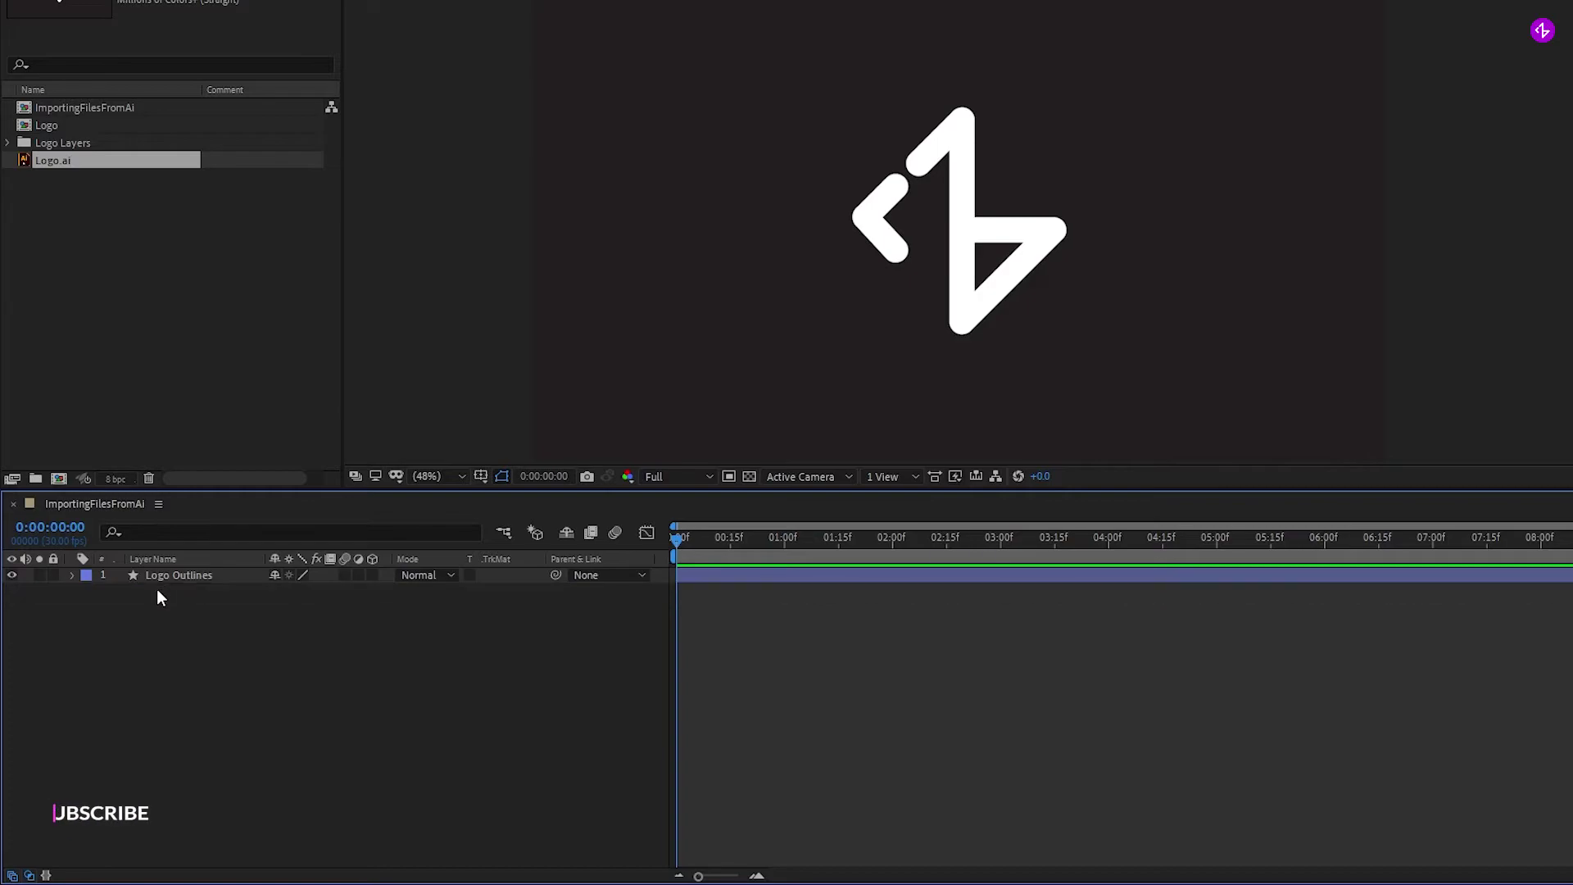
# - Zoom in and pan across the Logo Outlines artwork to inspect it
pyautogui.click(159, 579)
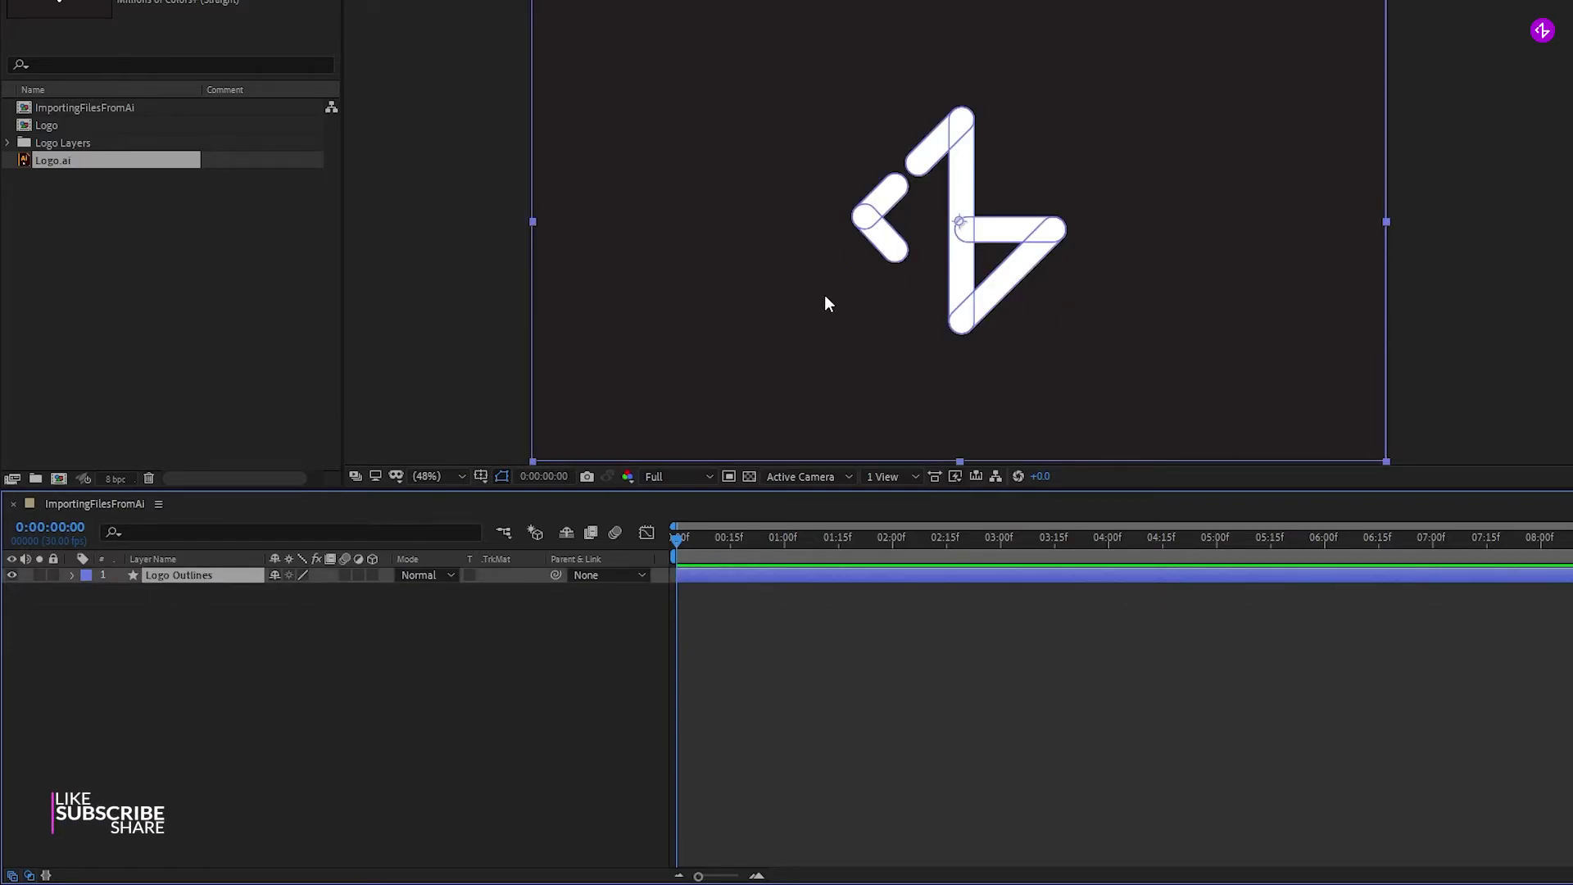
pyautogui.scroll(4, 891, 225)
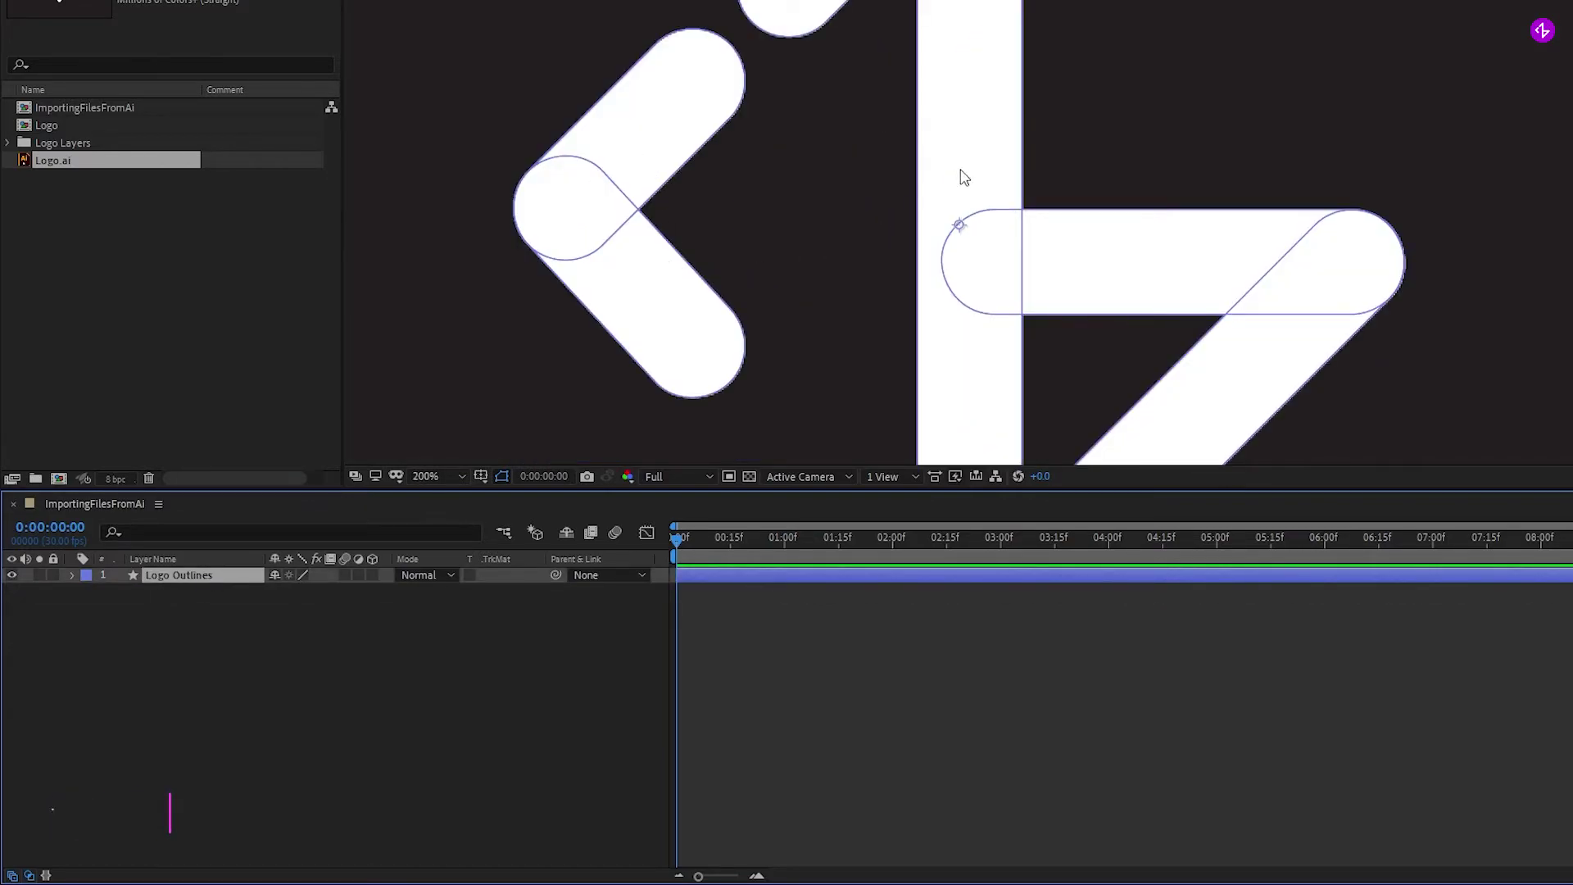
pyautogui.moveTo(962, 172); pyautogui.dragTo(887, 291)
pyautogui.scroll(-2, 877, 222)
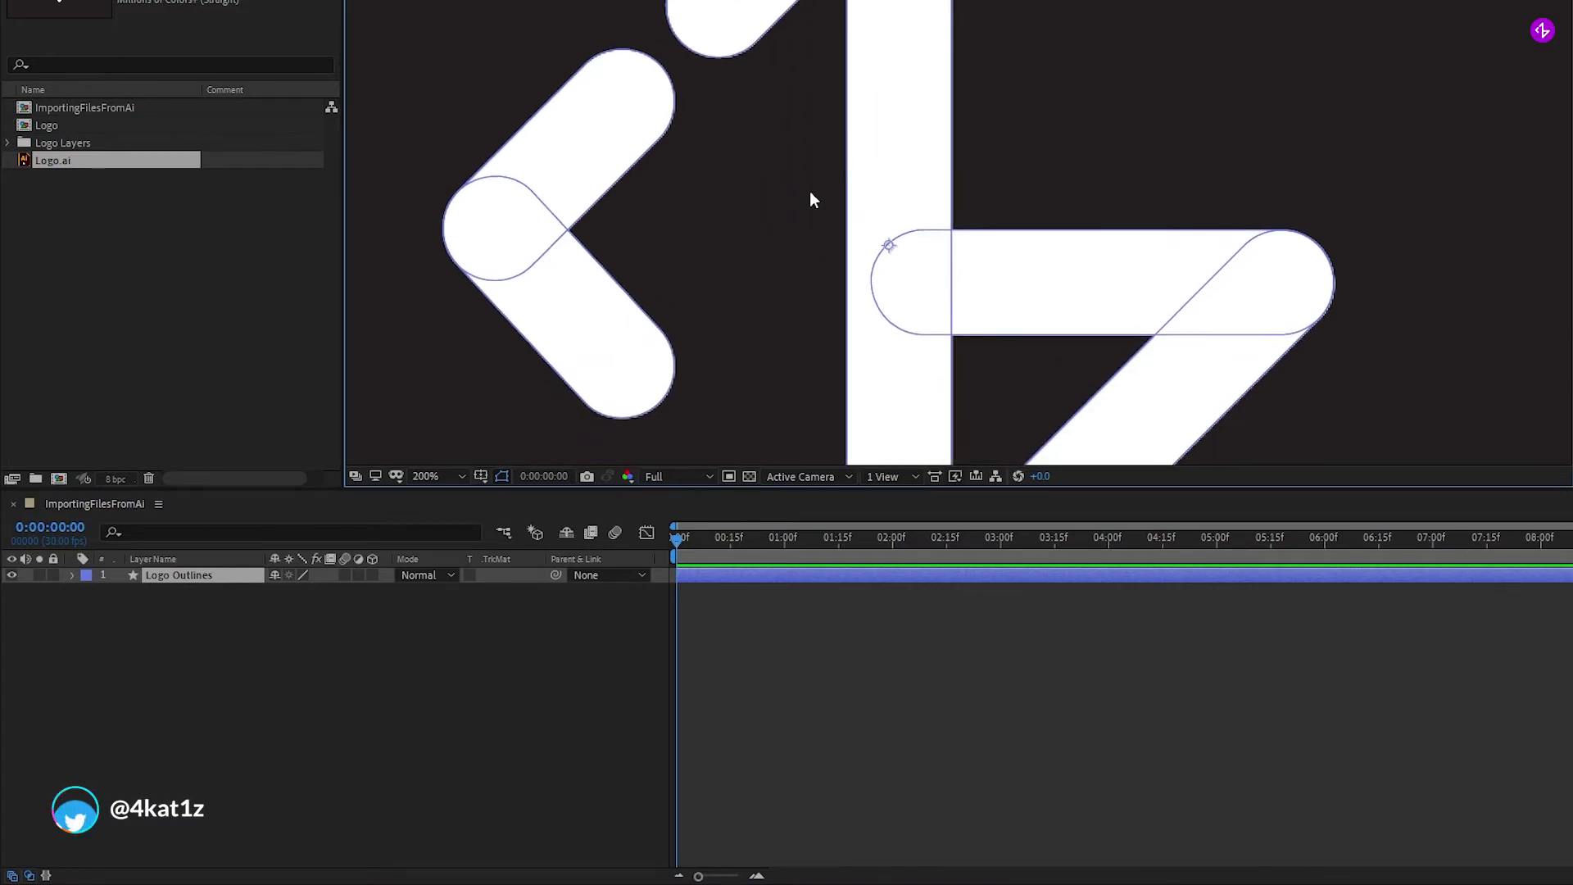
# - Set the viewer back to 48% and expand Logo Outlines to show its contents
pyautogui.click(454, 476)
pyautogui.click(482, 517)
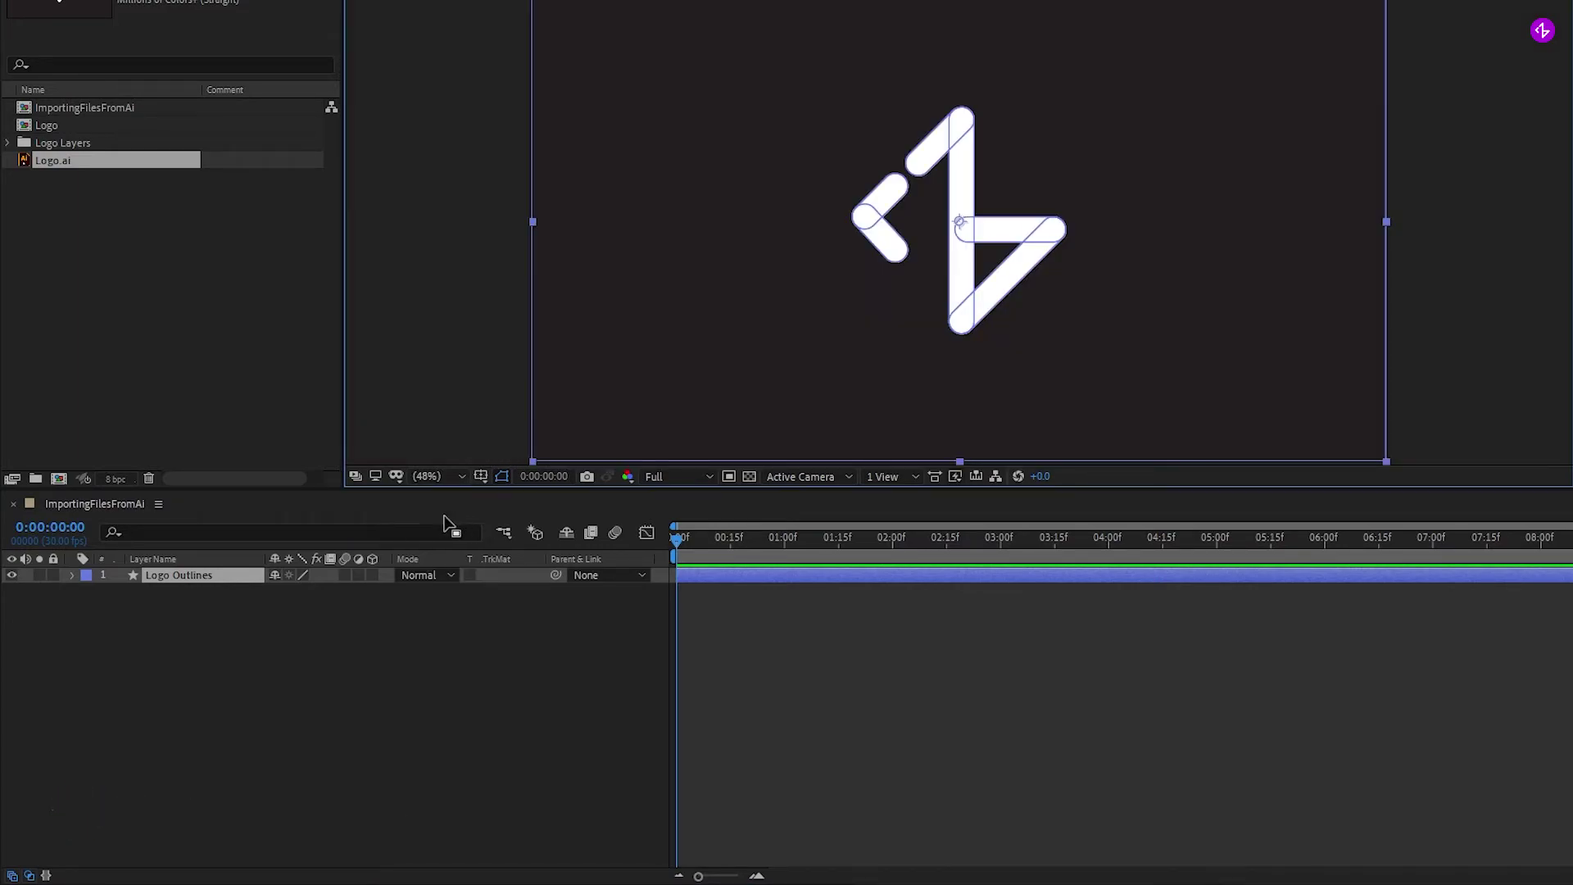
pyautogui.click(256, 631)
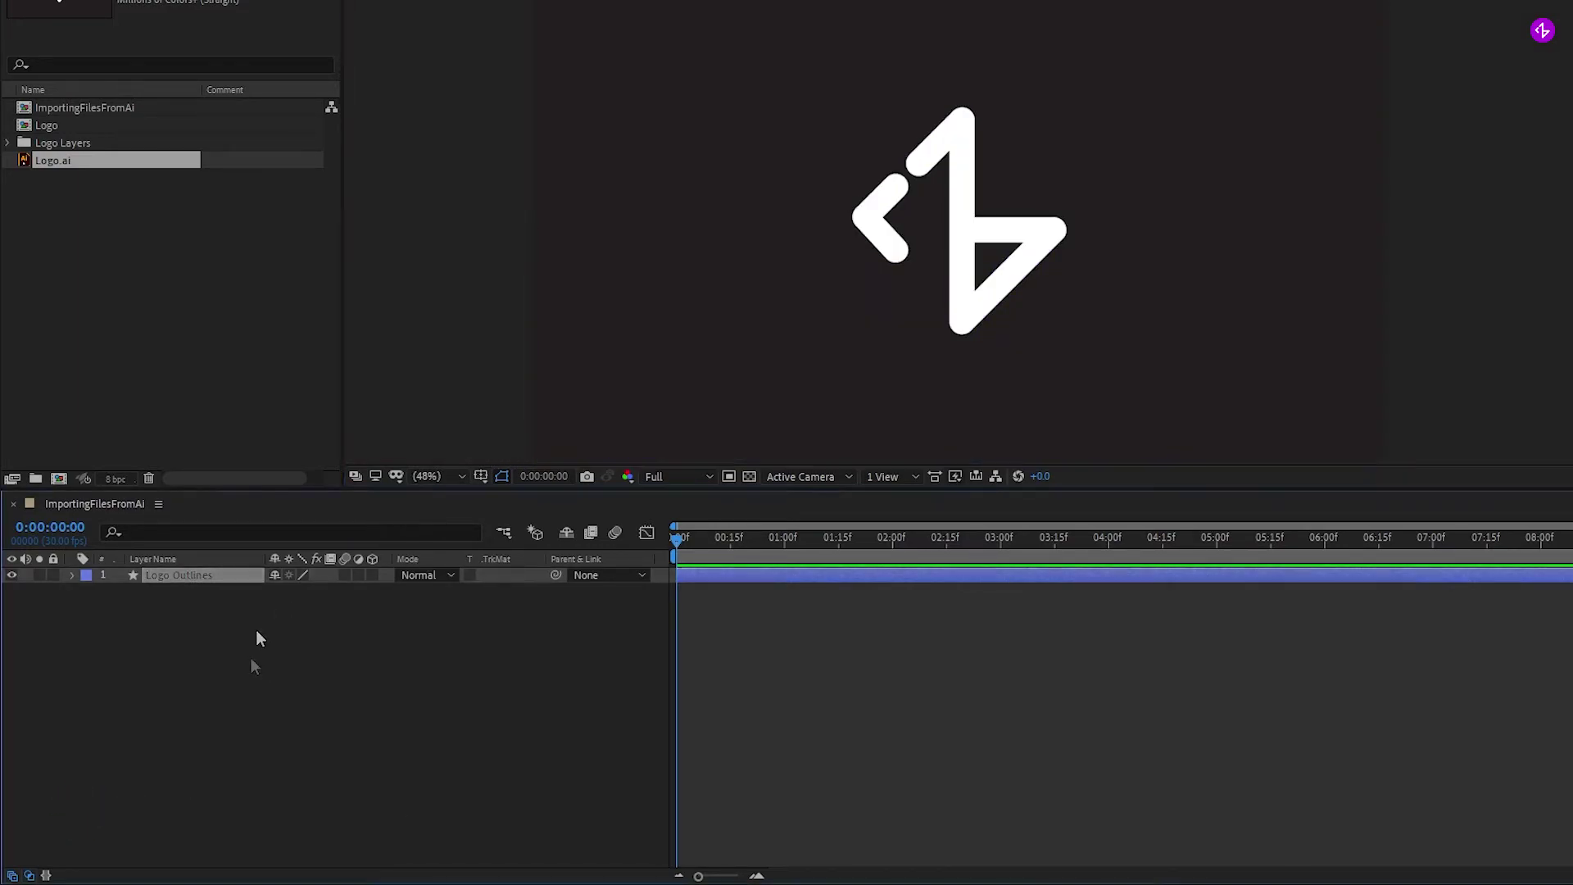
pyautogui.click(71, 574)
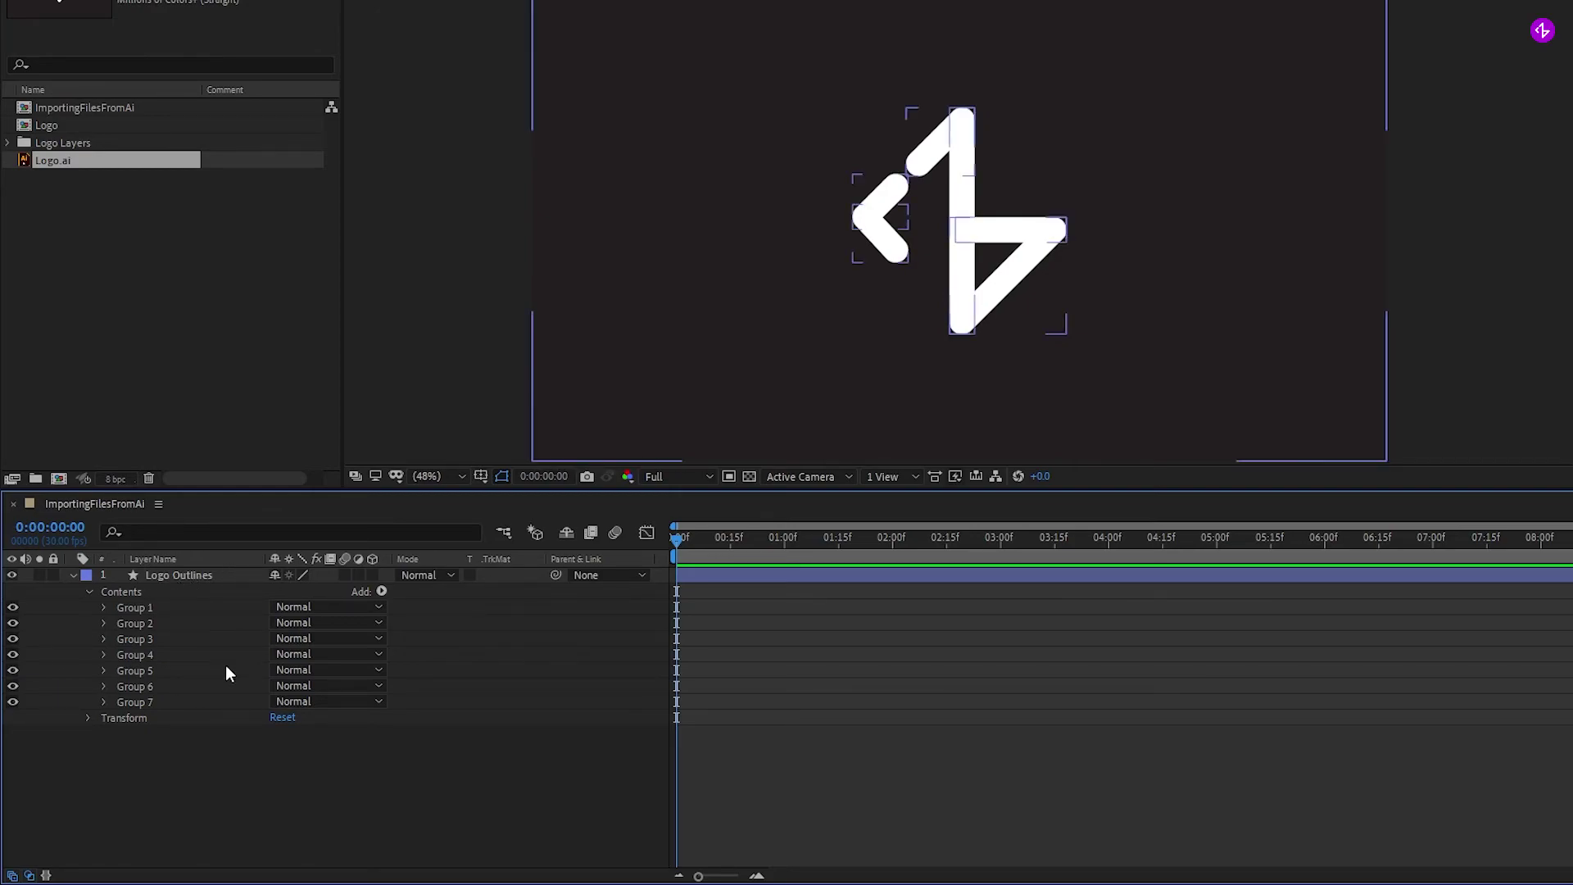
pyautogui.click(12, 702)
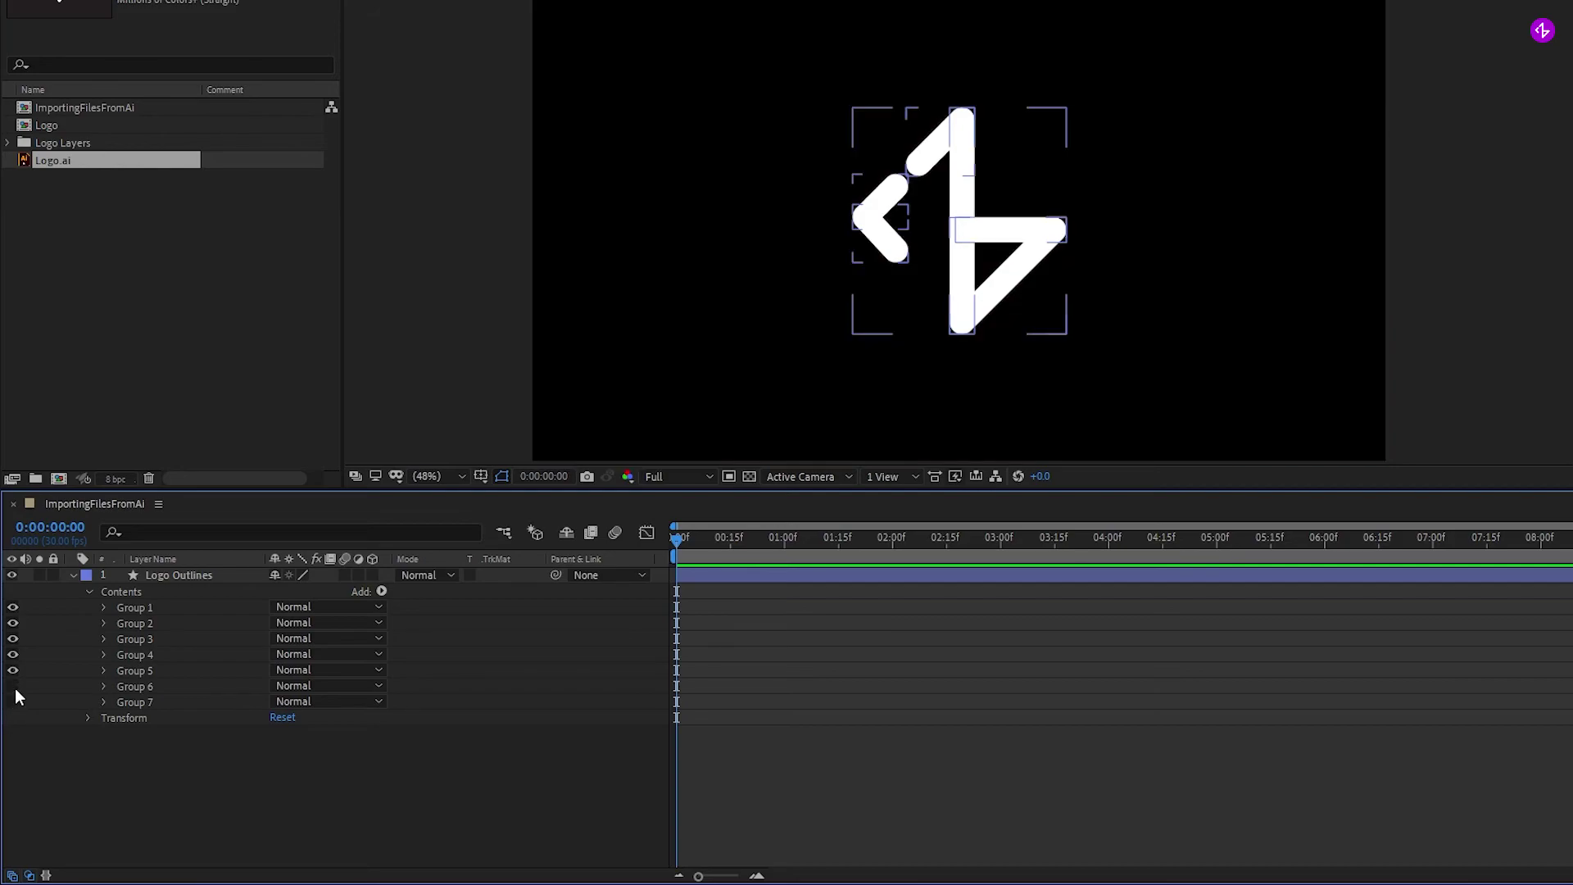
pyautogui.click(12, 670)
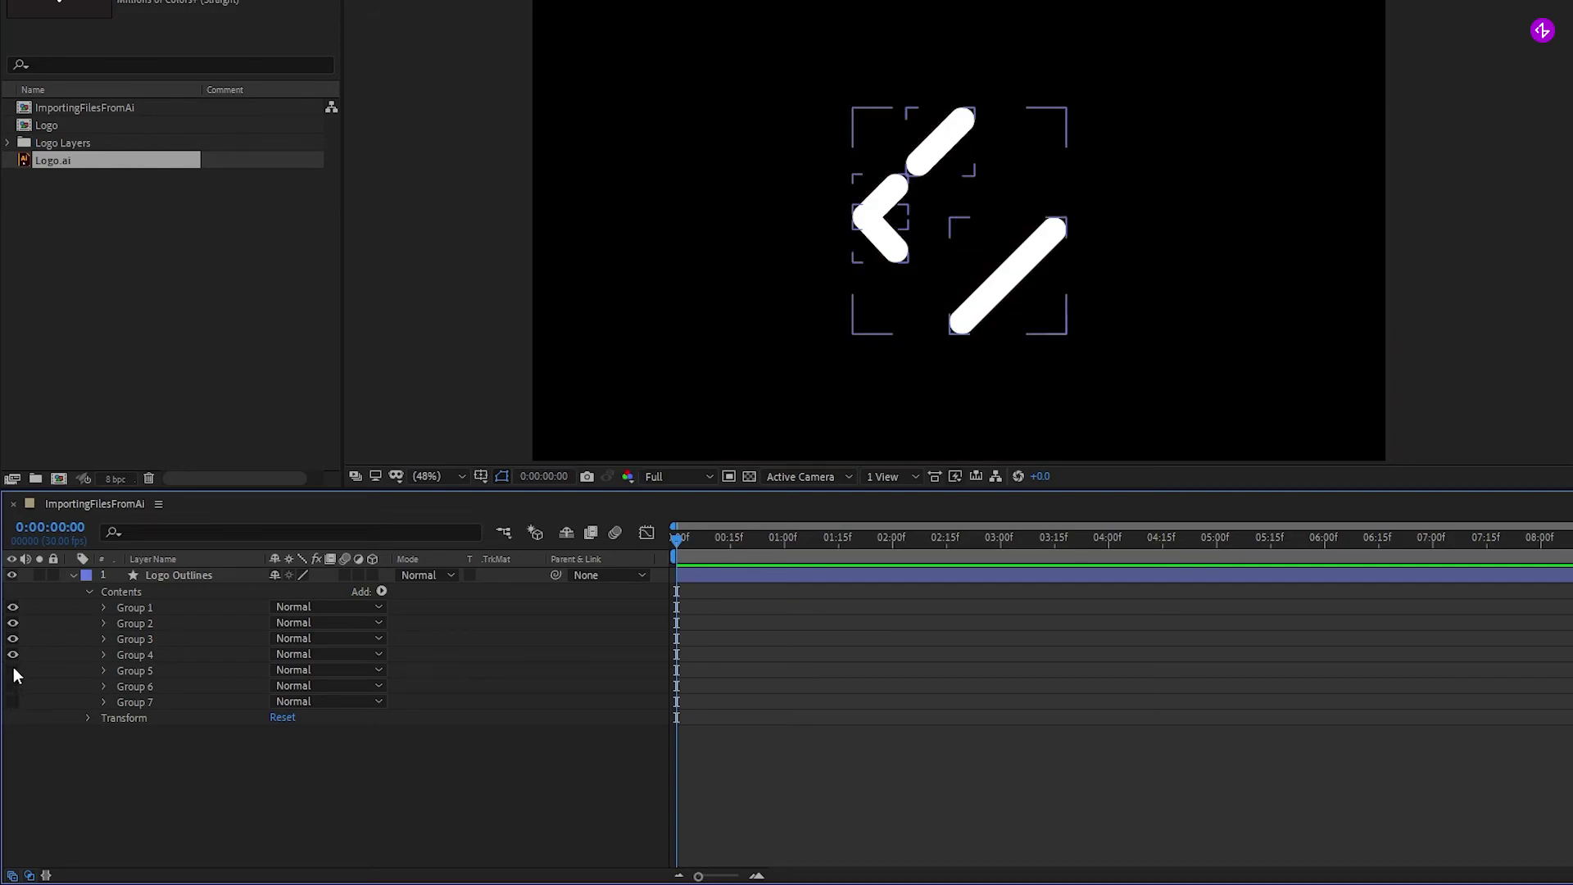
pyautogui.click(12, 655)
pyautogui.click(12, 639)
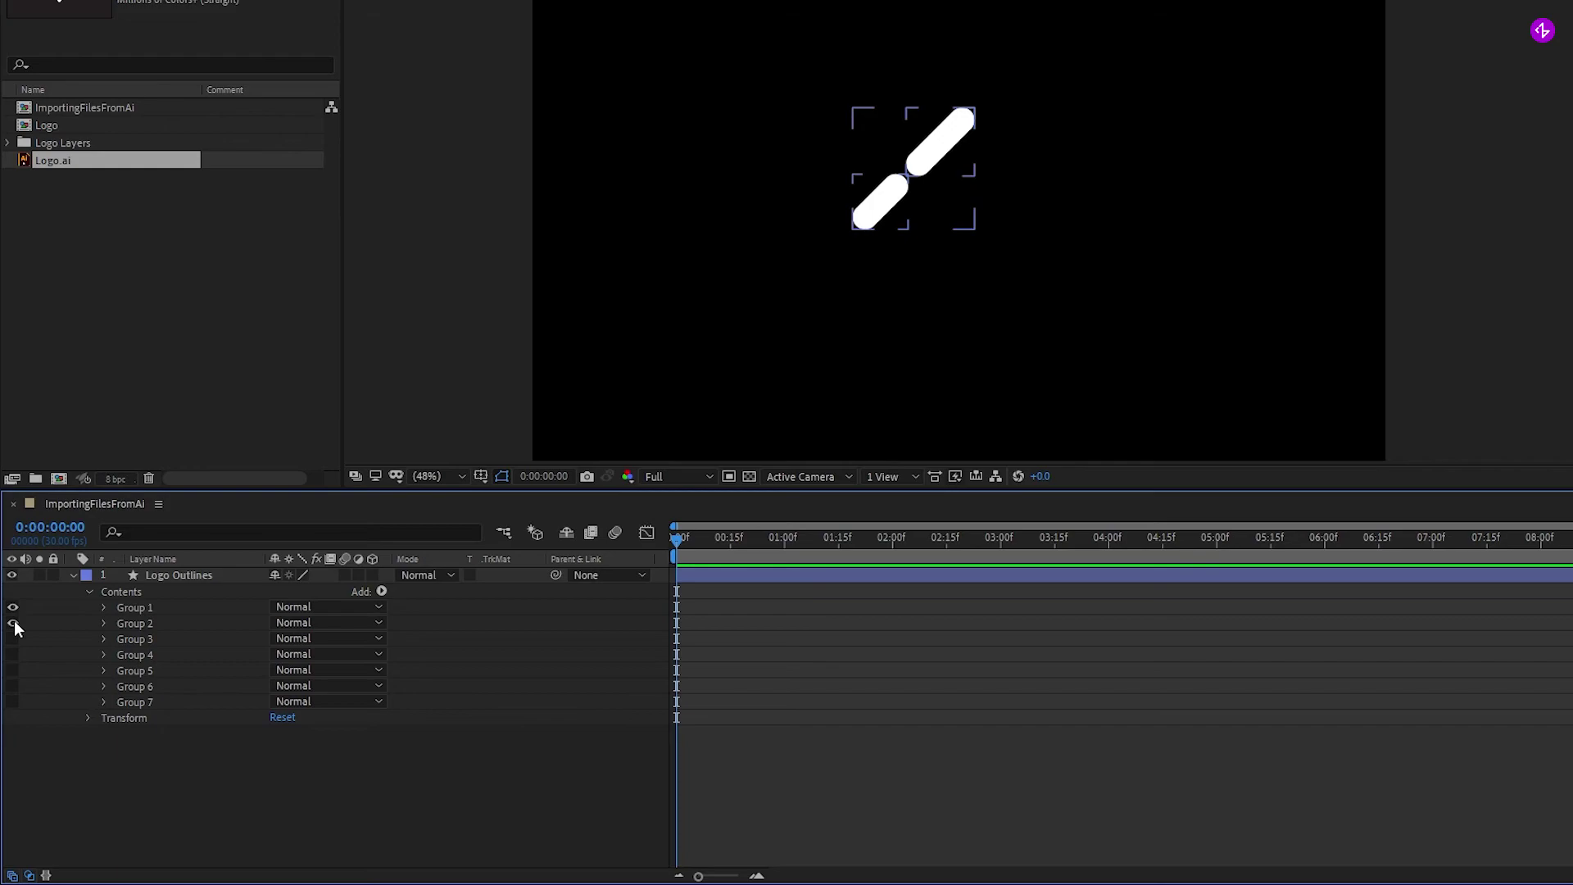
pyautogui.click(13, 624)
pyautogui.click(13, 608)
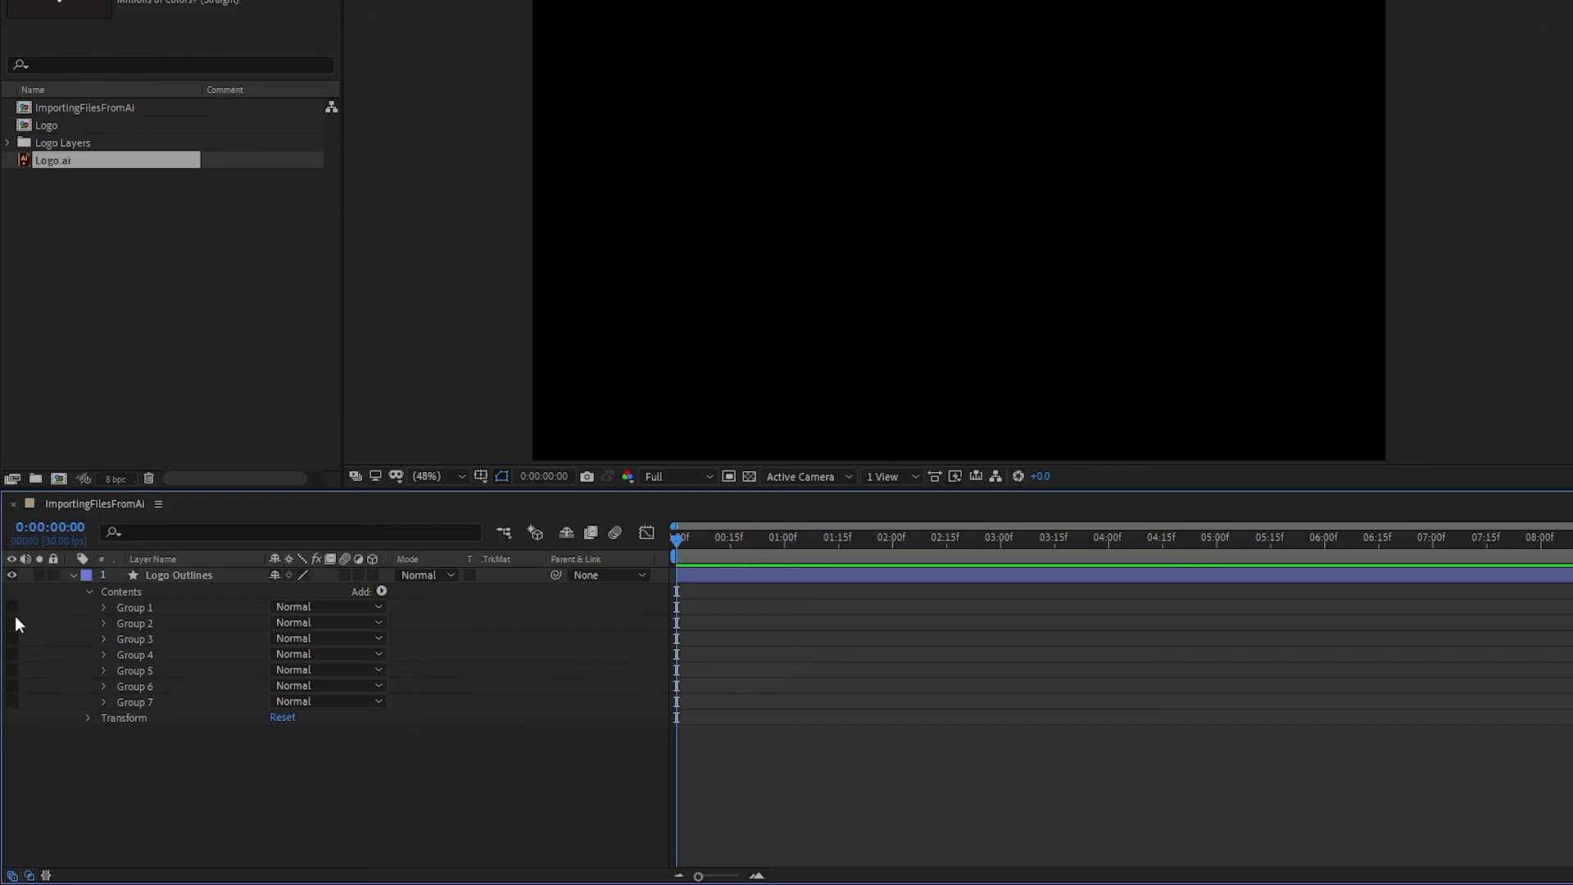